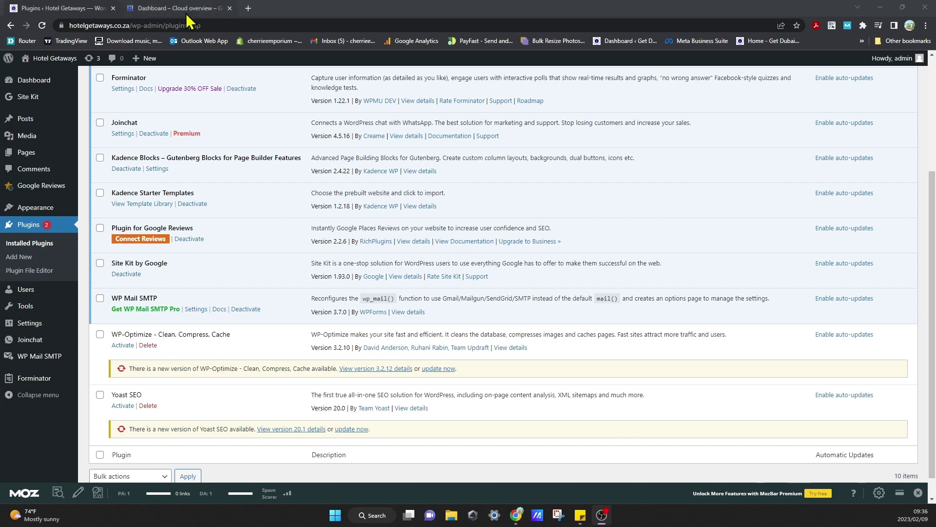
# Open the Dubai Visa South Africa bookmark in a new tab, then close that tab.
pyautogui.click(253, 14)
pyautogui.click(249, 9)
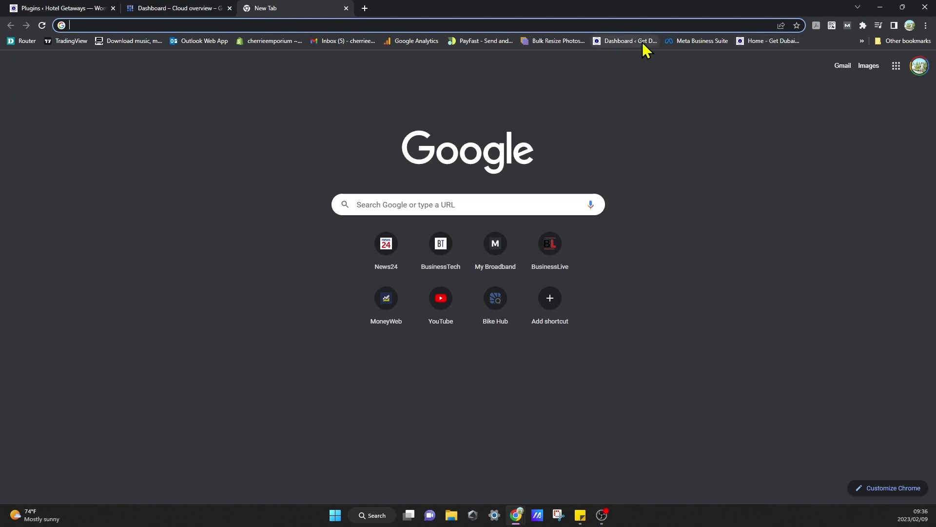
pyautogui.click(772, 42)
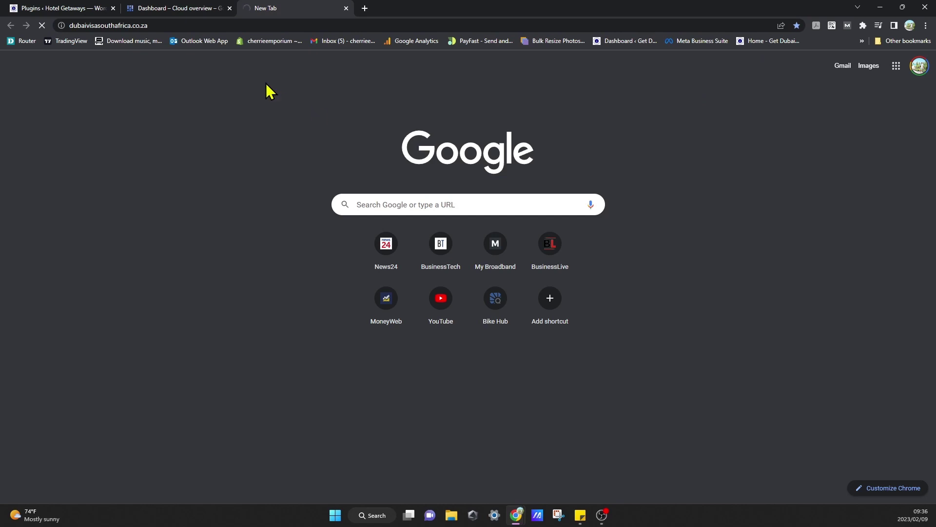
pyautogui.click(54, 9)
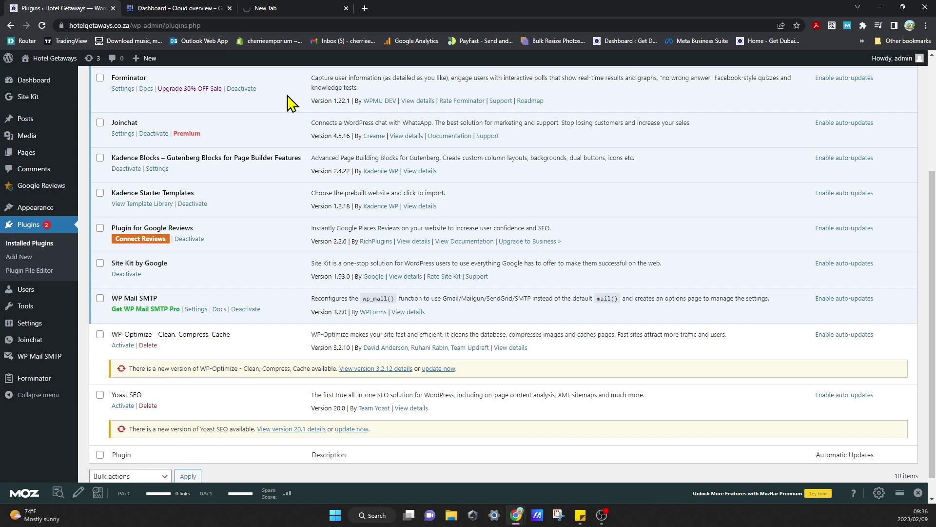
pyautogui.click(310, 11)
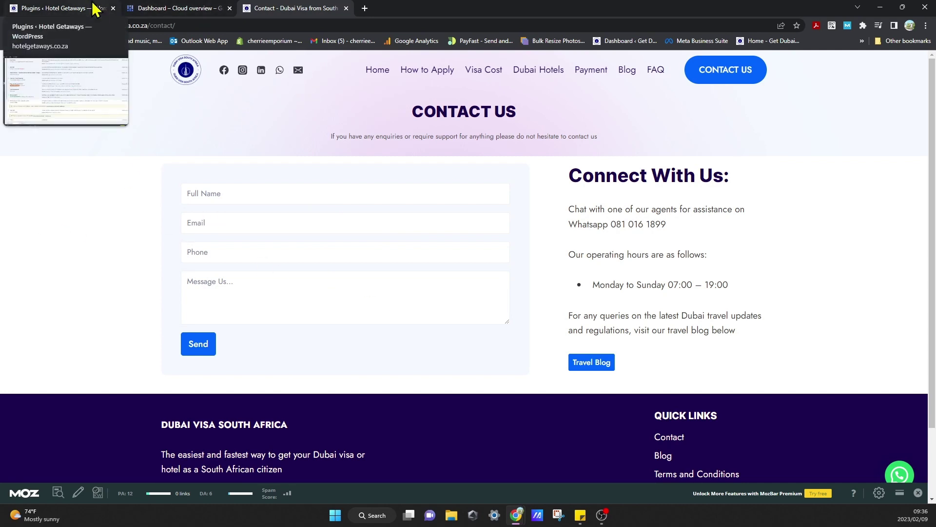
pyautogui.click(346, 8)
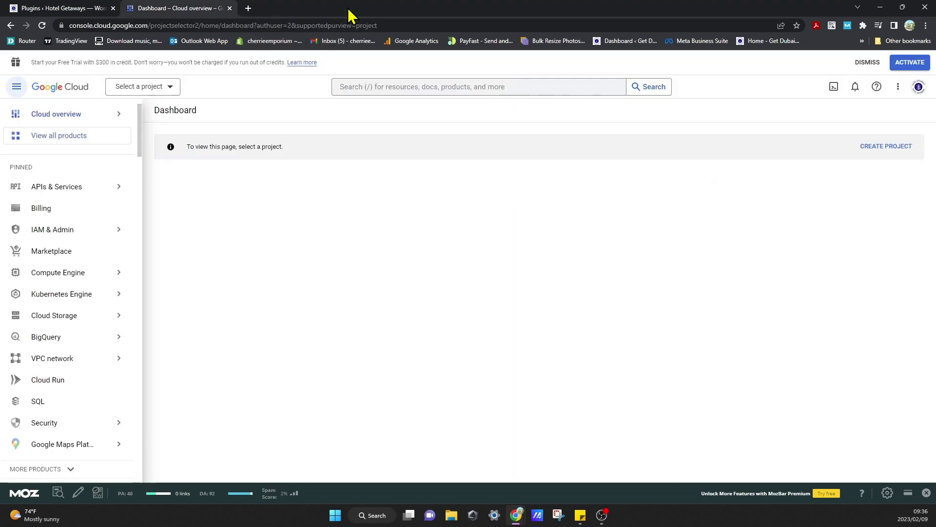
# Compare the WordPress plugins list with the Cloud console's APIs & Services menu, ending on the plugins list.
pyautogui.click(70, 9)
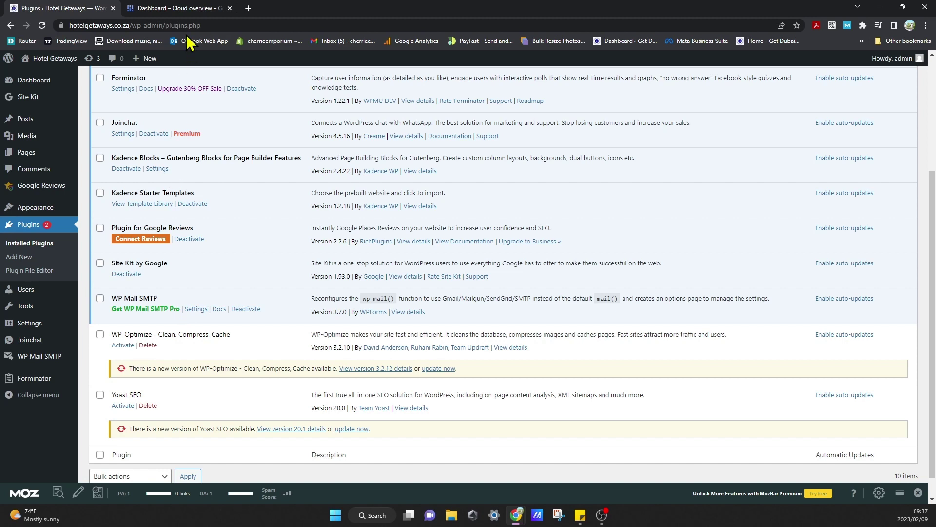
pyautogui.click(189, 8)
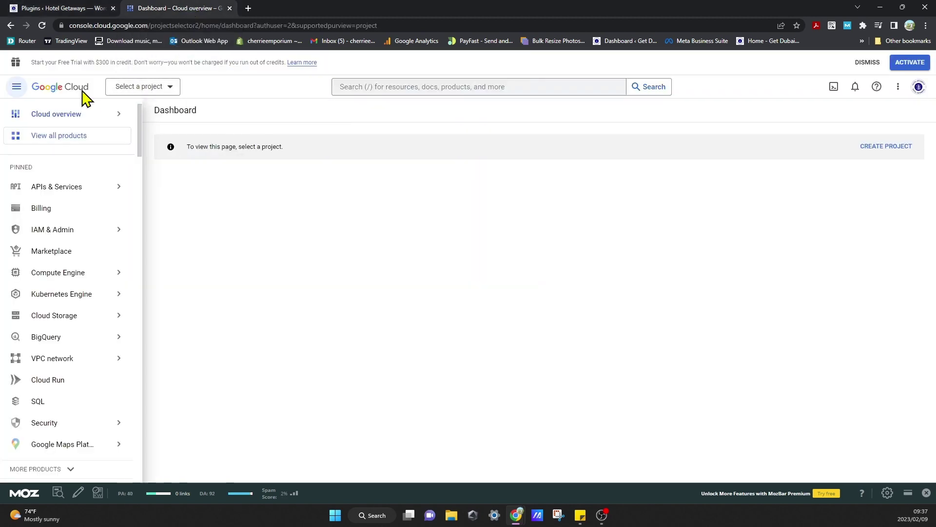
pyautogui.moveTo(113, 113)
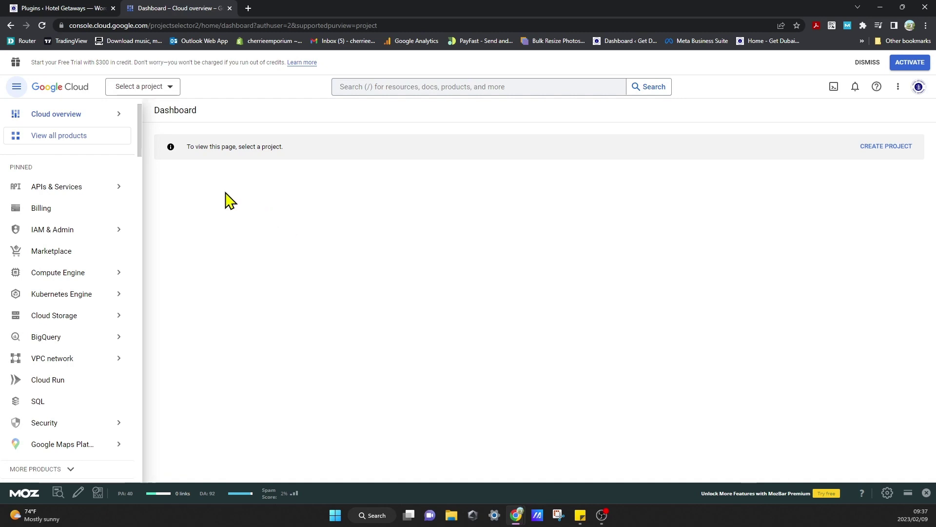
pyautogui.click(62, 9)
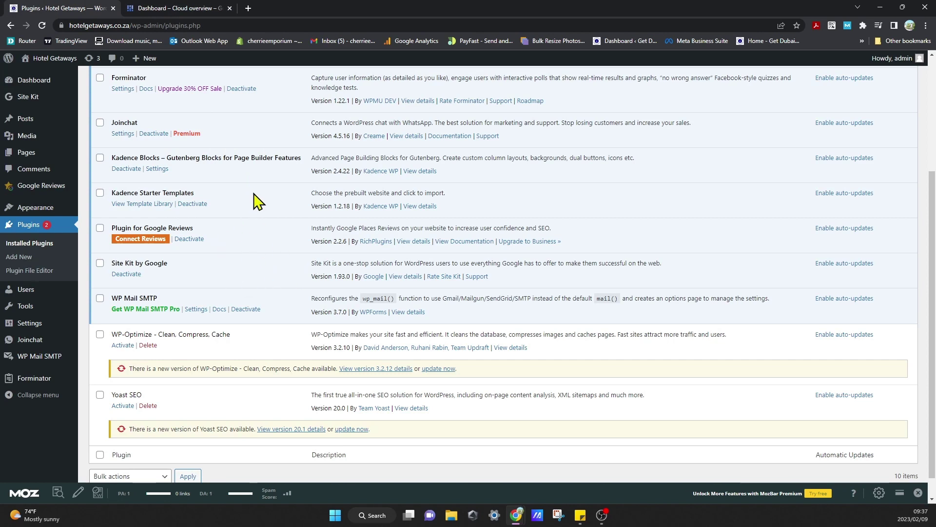
pyautogui.click(168, 10)
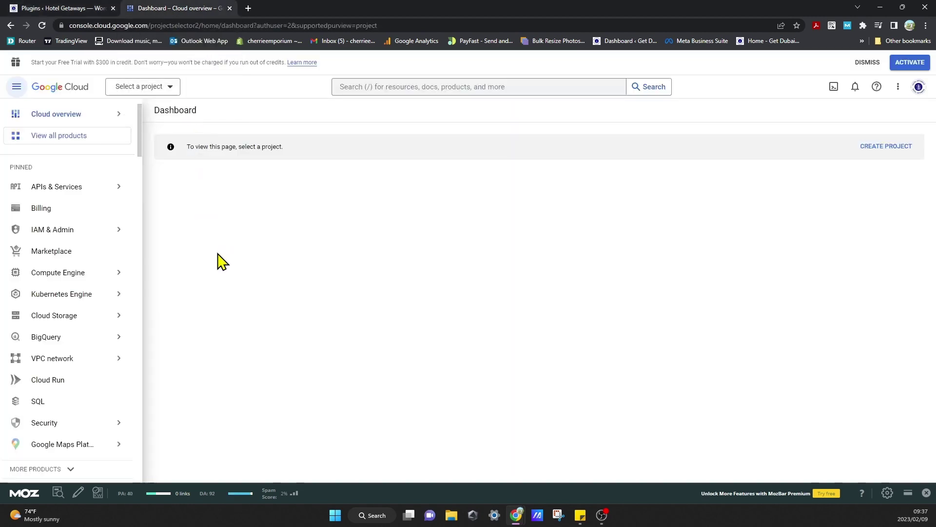
pyautogui.moveTo(96, 186)
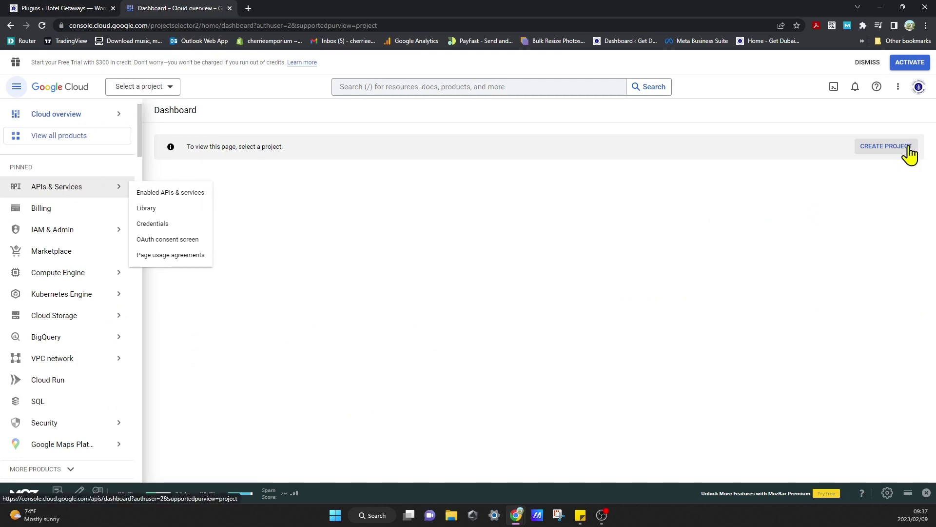
pyautogui.click(43, 8)
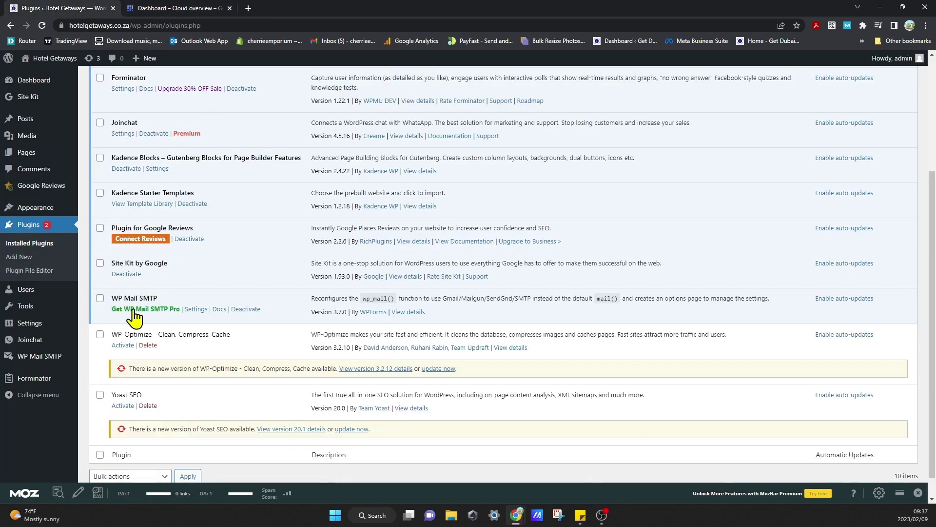
# In WP Mail SMTP settings, enable 'Set the return-path to match the From Email'.
pyautogui.click(196, 309)
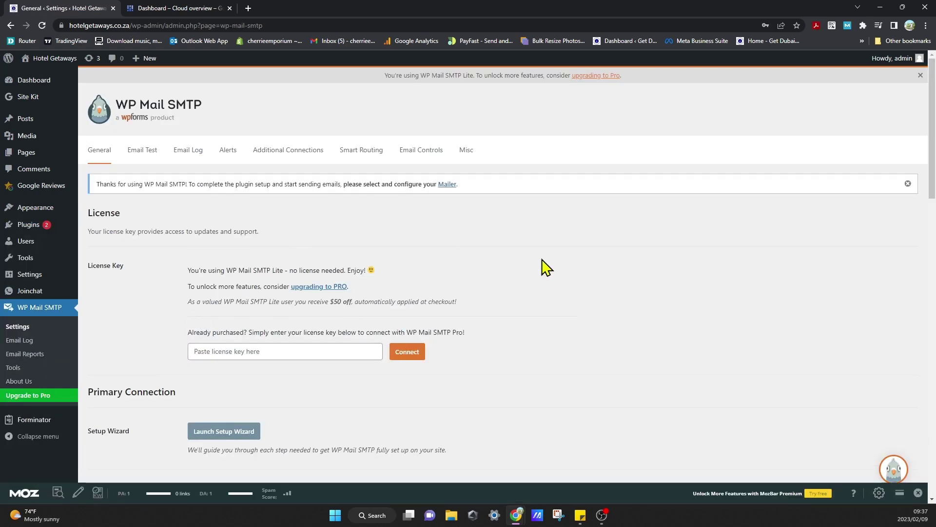
pyautogui.moveTo(931, 225); pyautogui.dragTo(933, 301)
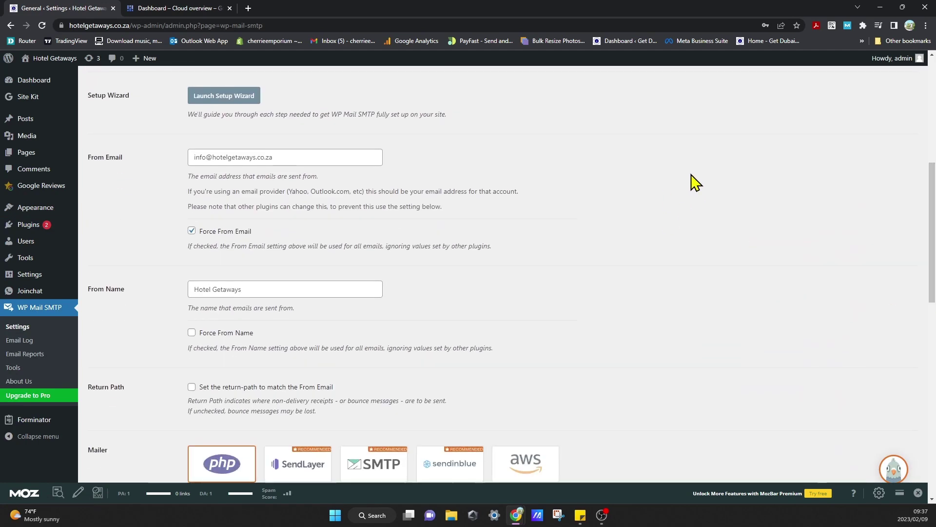
pyautogui.moveTo(932, 215); pyautogui.dragTo(924, 131)
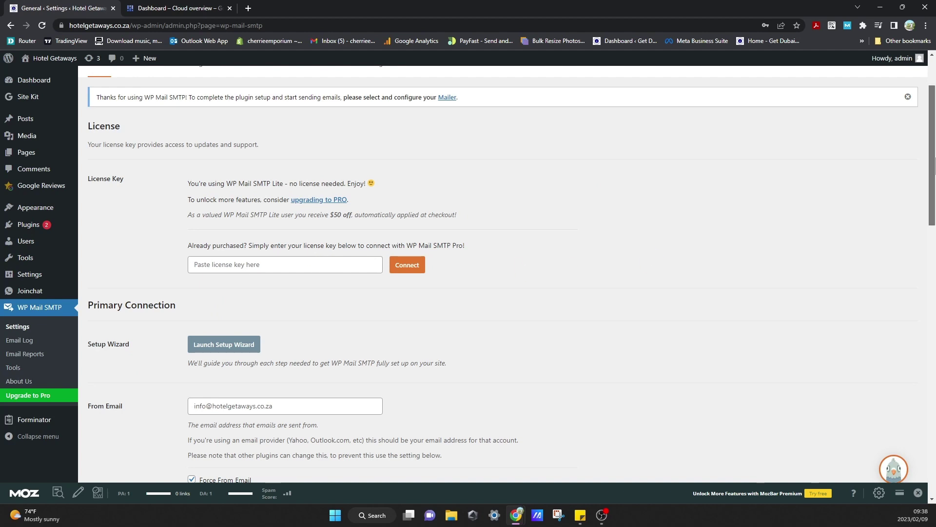
pyautogui.moveTo(933, 163); pyautogui.dragTo(934, 220)
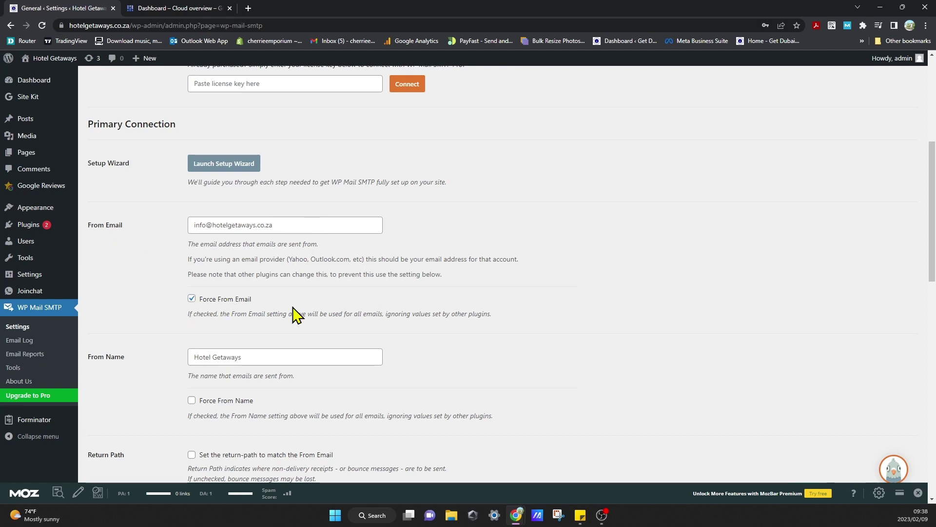
pyautogui.moveTo(933, 239); pyautogui.dragTo(934, 282)
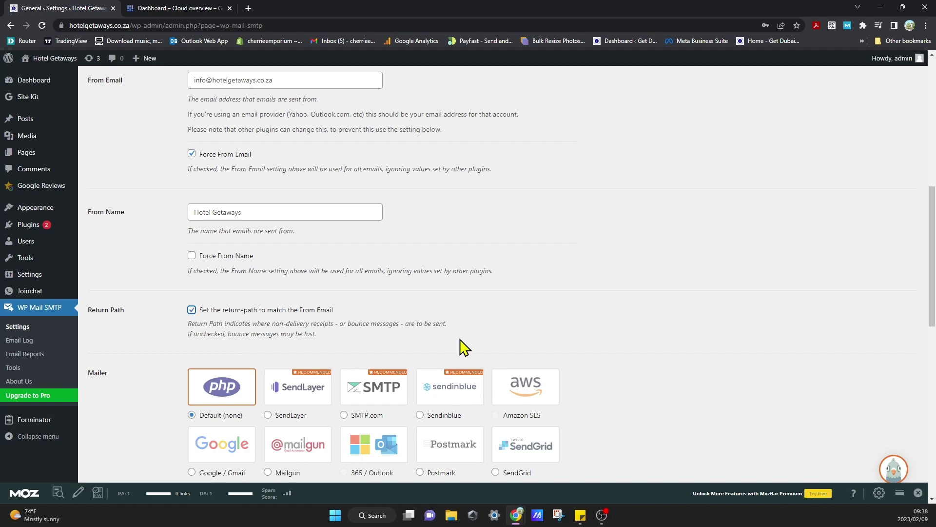
pyautogui.moveTo(934, 242); pyautogui.dragTo(934, 290)
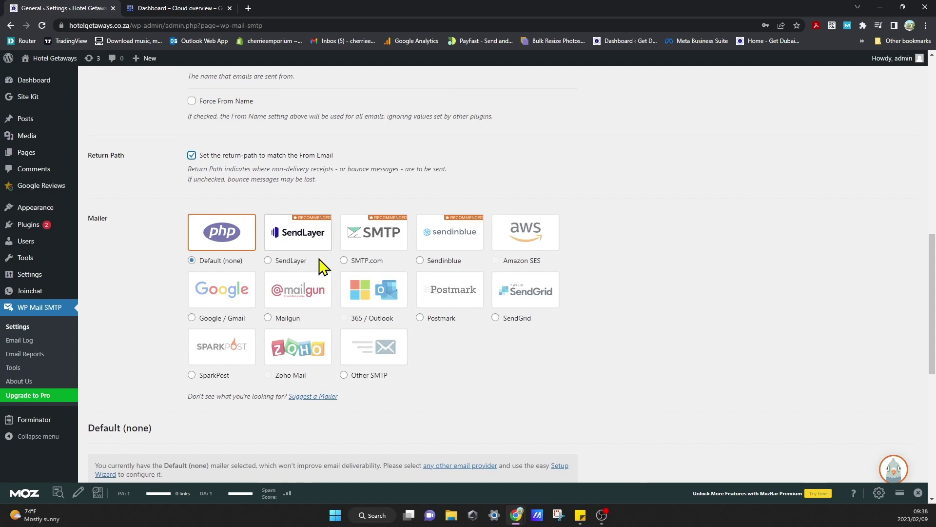
# Select Google / Gmail as the mailer and scroll to the empty Client ID field.
pyautogui.click(192, 318)
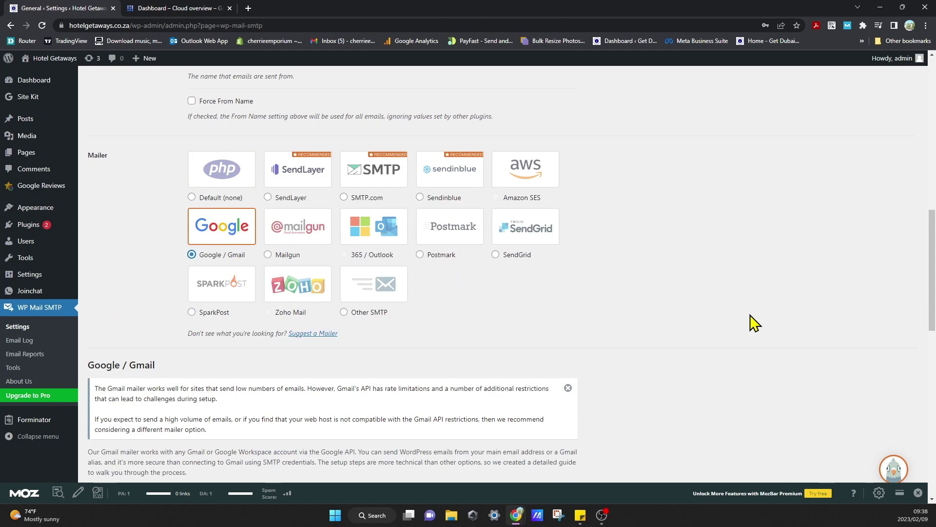
pyautogui.moveTo(933, 261); pyautogui.dragTo(934, 333)
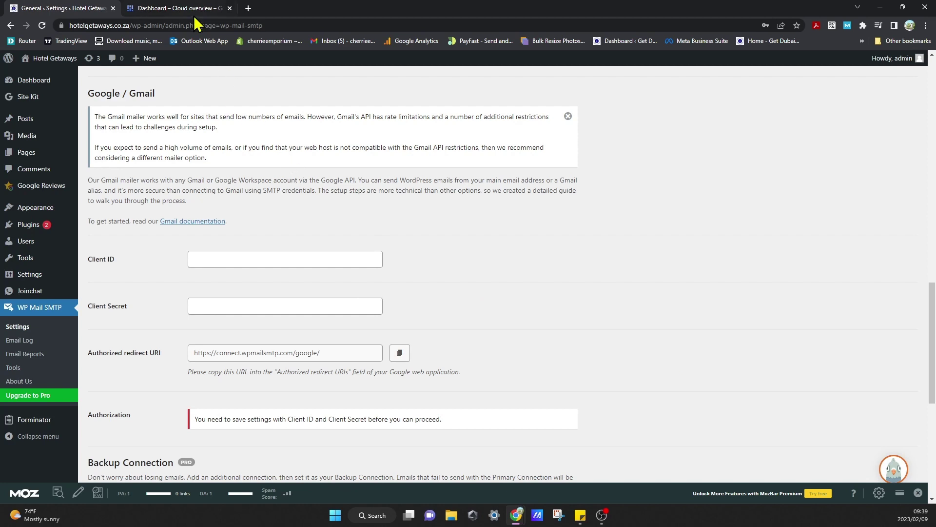
# Create a Cloud project named Hotel Getaways (ID hotel-getaways, location No organization).
pyautogui.click(177, 7)
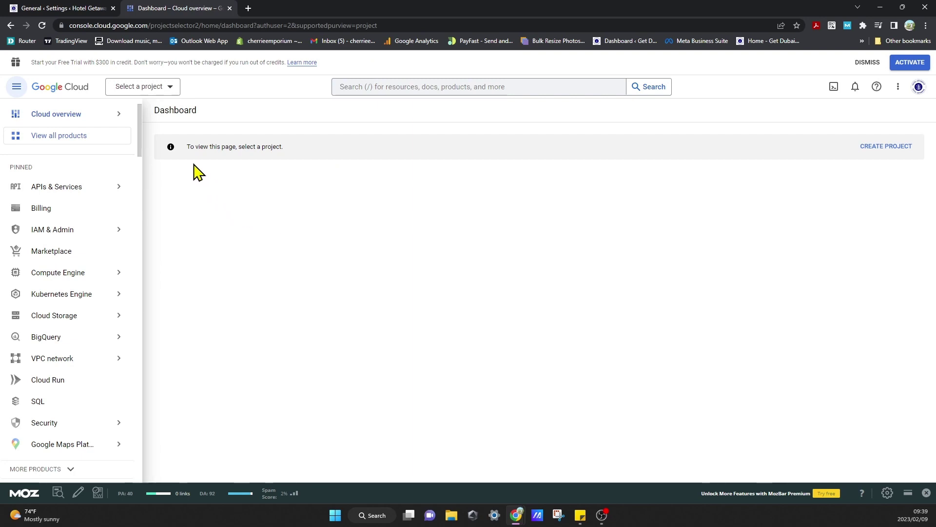
pyautogui.click(884, 147)
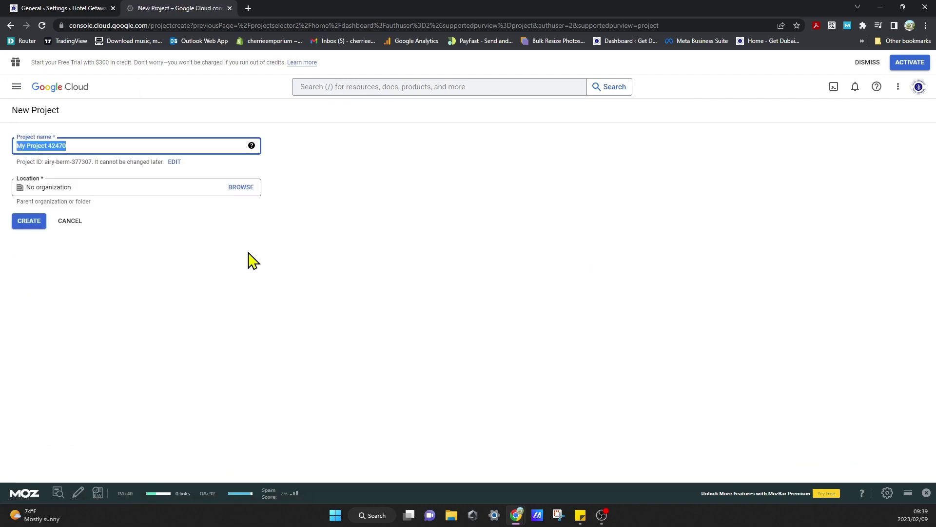
pyautogui.write('Hote')
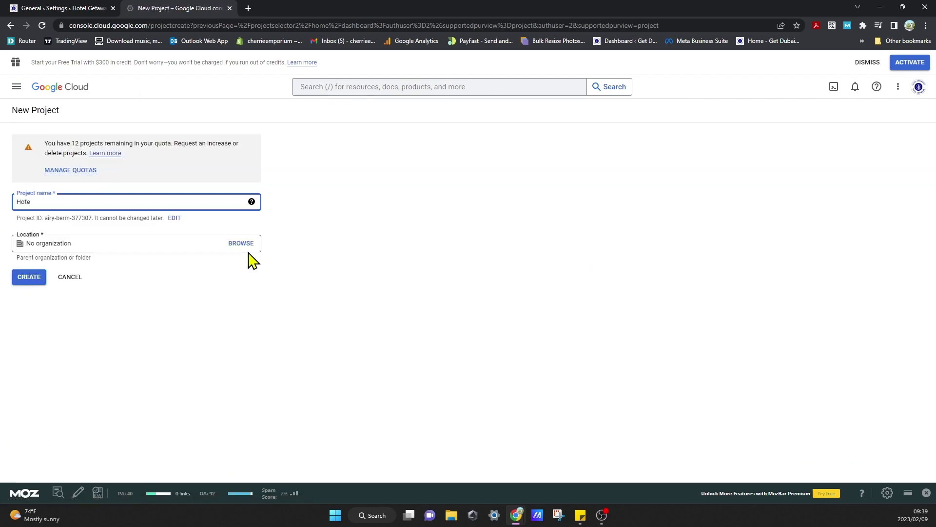
pyautogui.write('l Geaways')
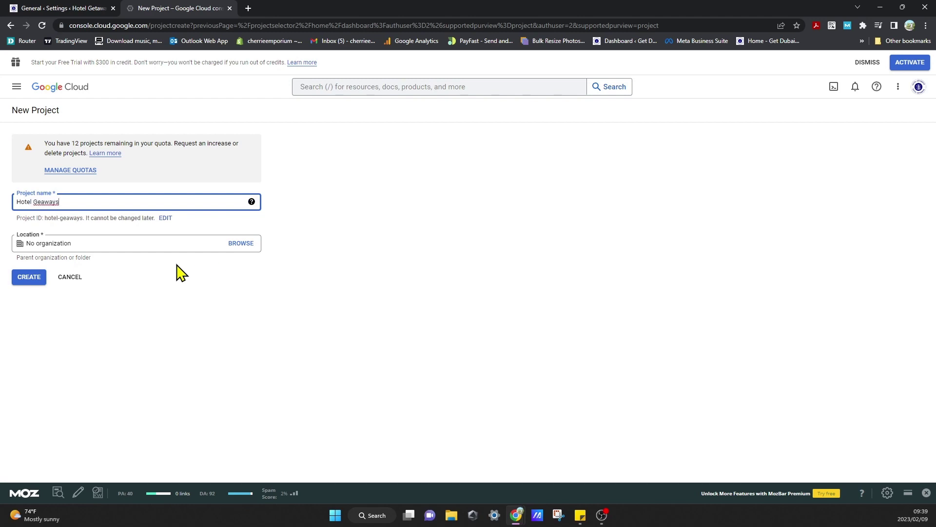
pyautogui.click(41, 201)
pyautogui.write('t')
pyautogui.click(97, 248)
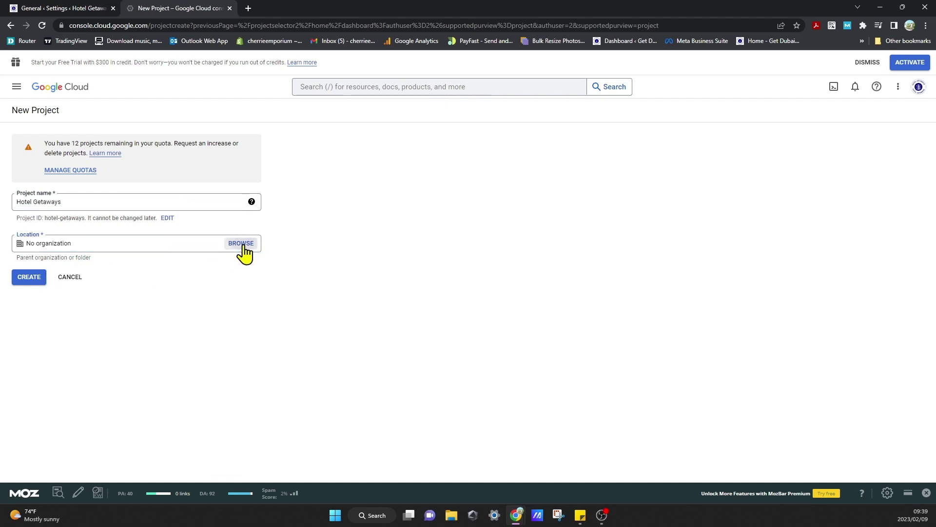
pyautogui.click(242, 247)
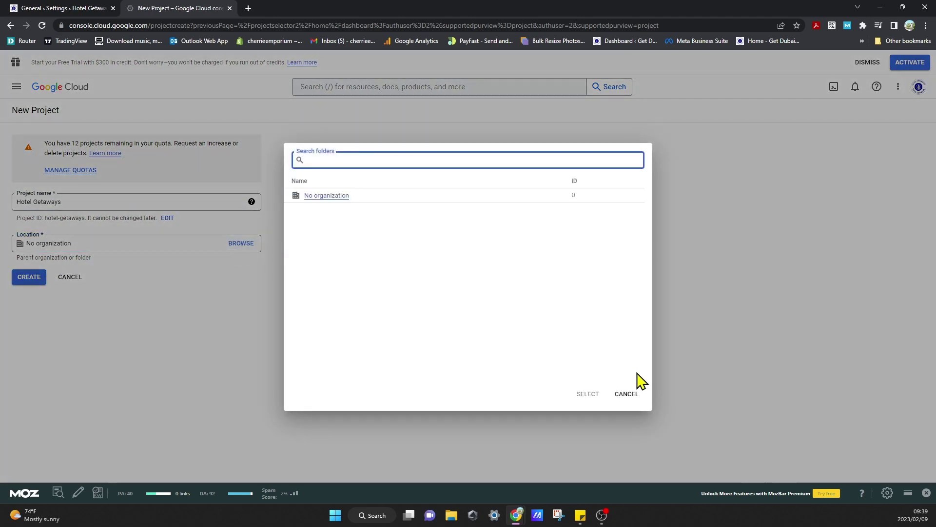
pyautogui.click(630, 395)
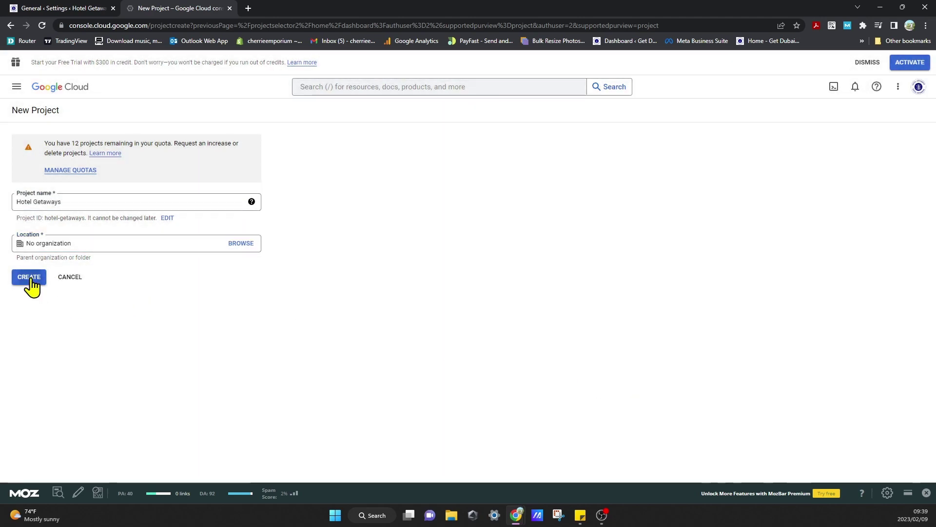
pyautogui.click(30, 282)
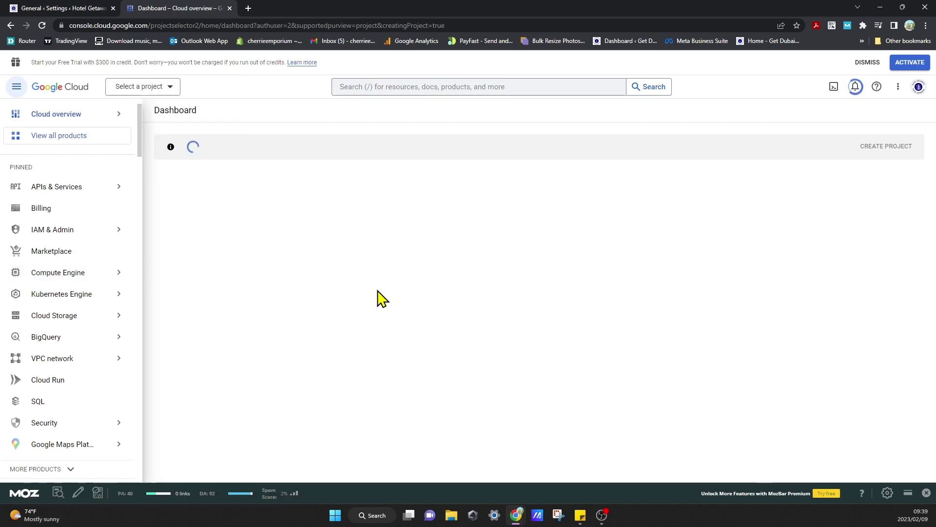
# Dismiss the project notification and open the Hotel Getaways Credentials page under APIs & Services.
pyautogui.moveTo(92, 272)
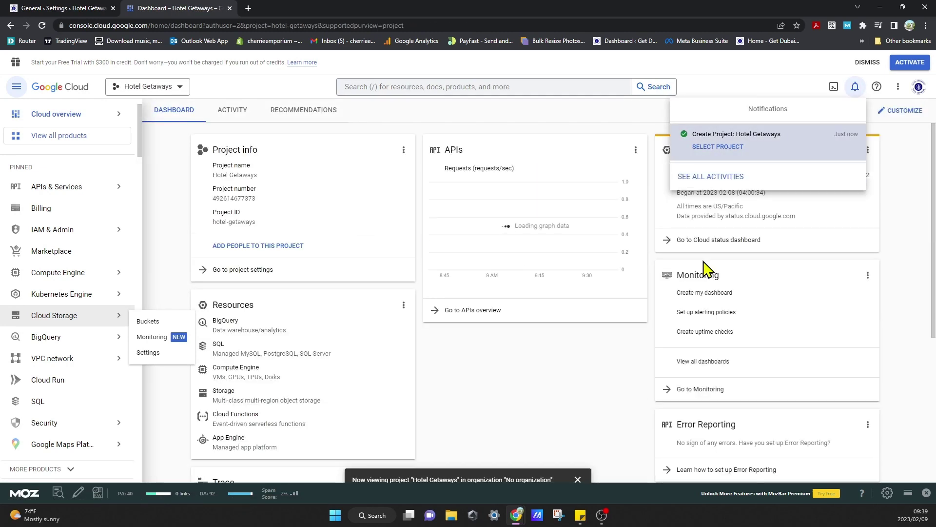
pyautogui.click(502, 368)
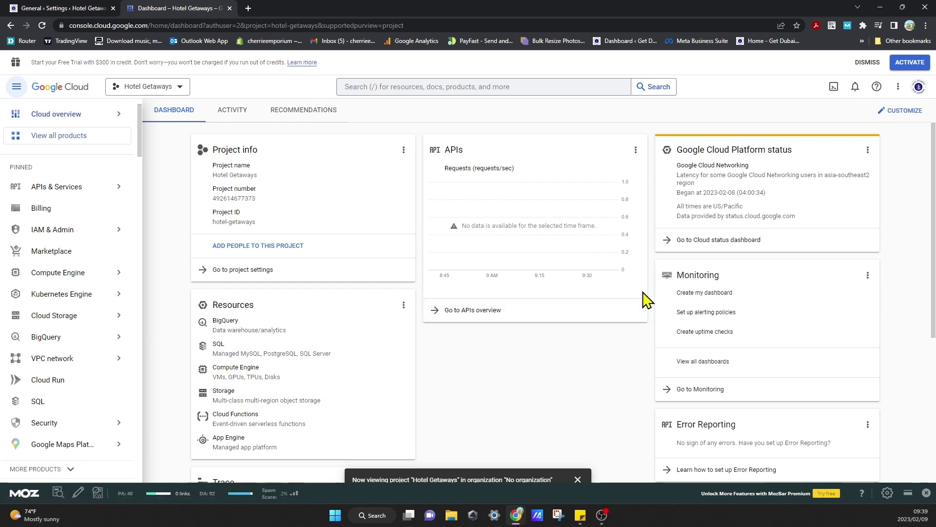
pyautogui.click(70, 195)
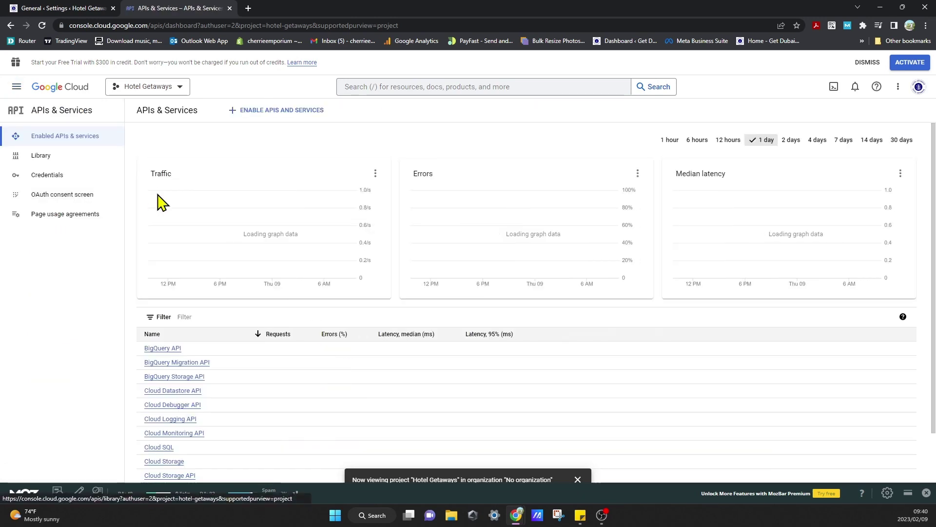
pyautogui.click(83, 165)
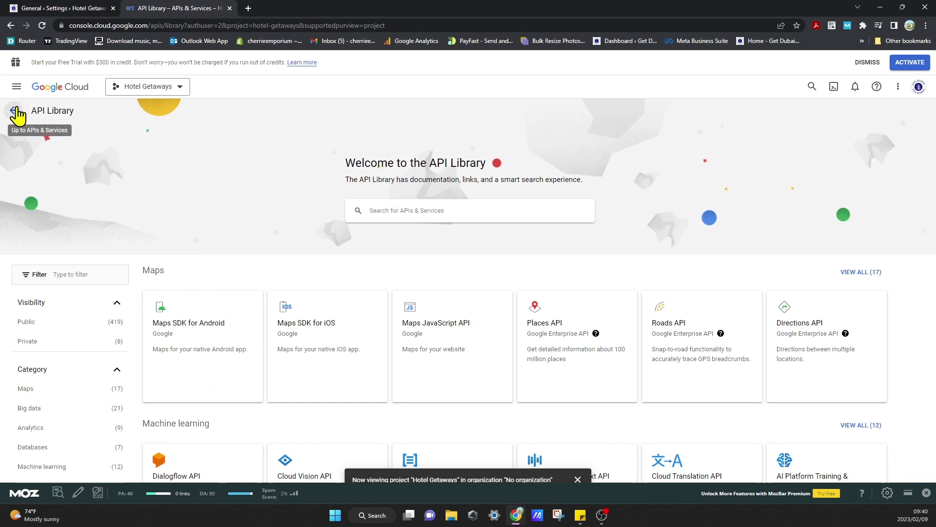
pyautogui.click(14, 109)
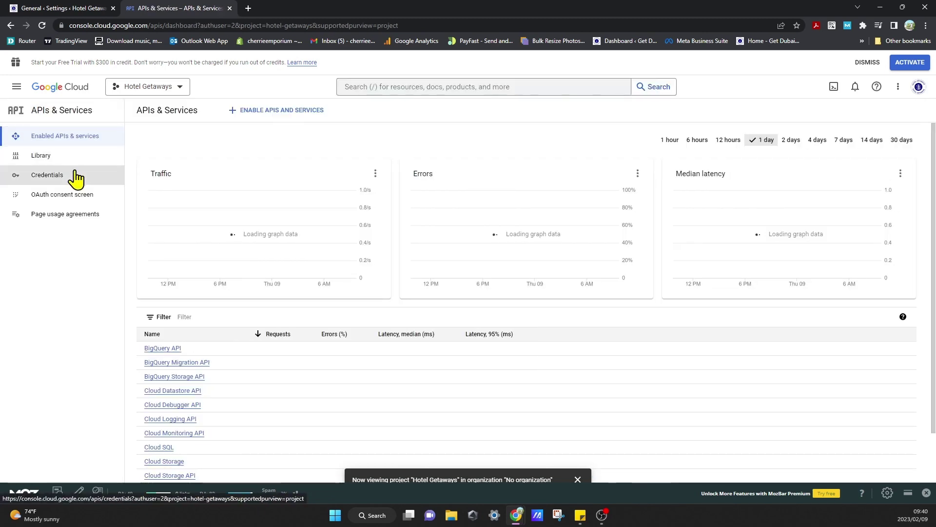
pyautogui.click(74, 173)
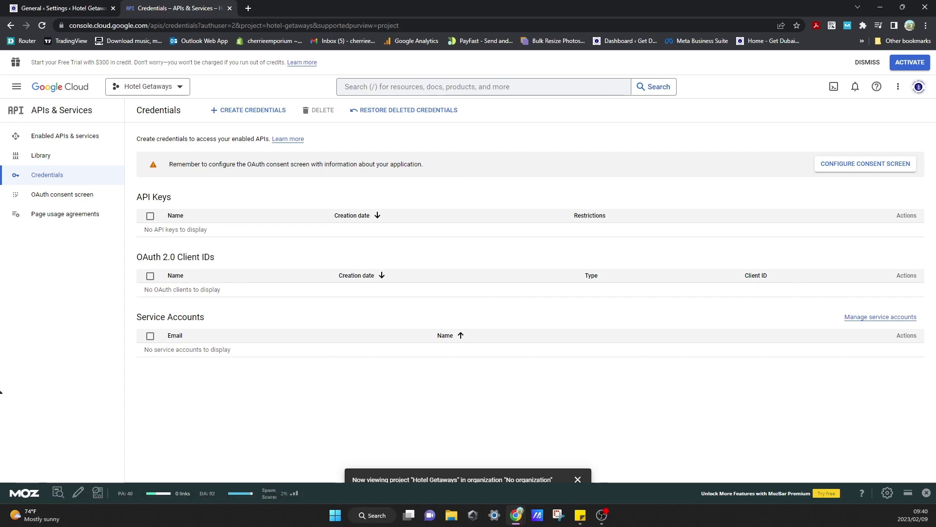
# Choose Create Credentials > OAuth client ID and go to Configure Consent Screen.
pyautogui.click(251, 112)
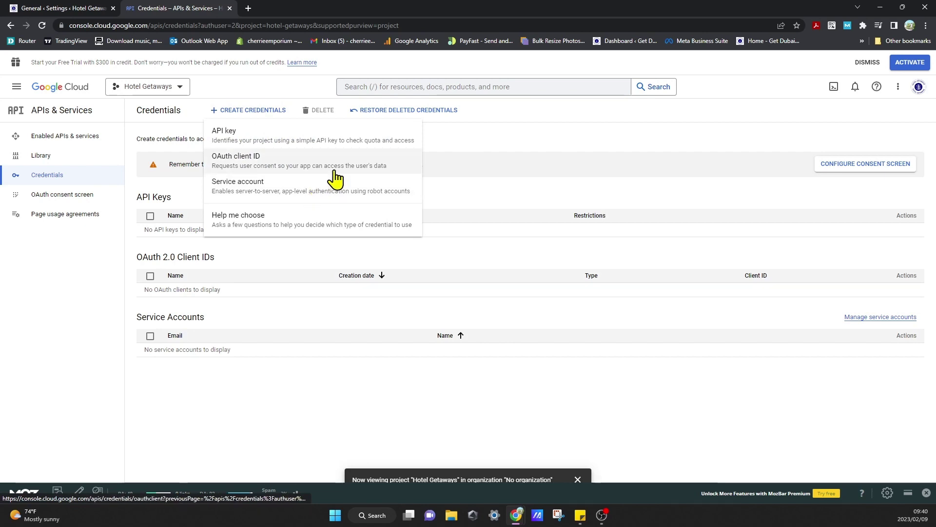
pyautogui.click(297, 171)
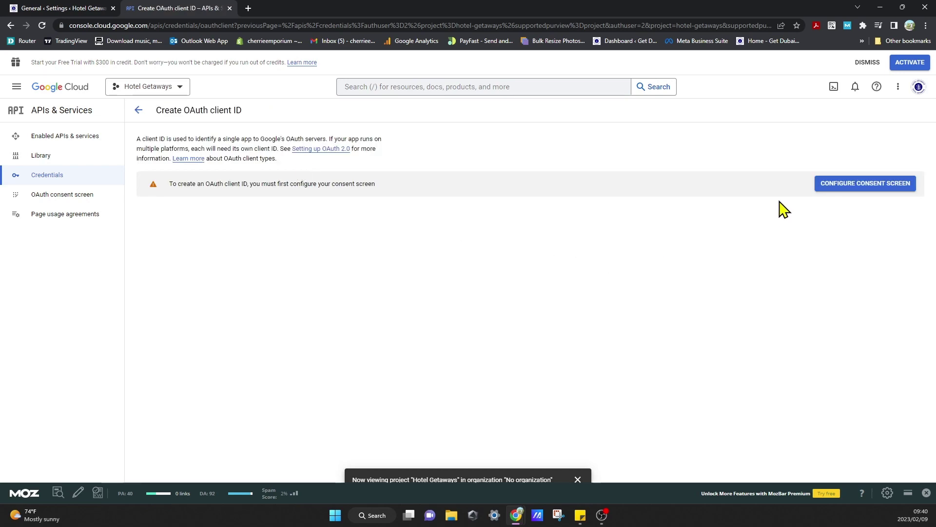
pyautogui.click(854, 190)
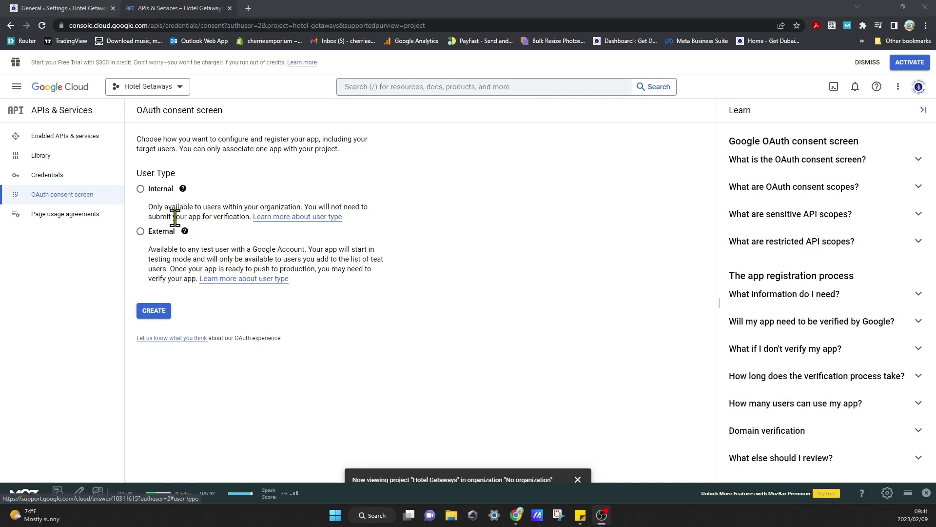
# Register an External app named 'Hoetl Getaways' and pick the user support email.
pyautogui.click(140, 232)
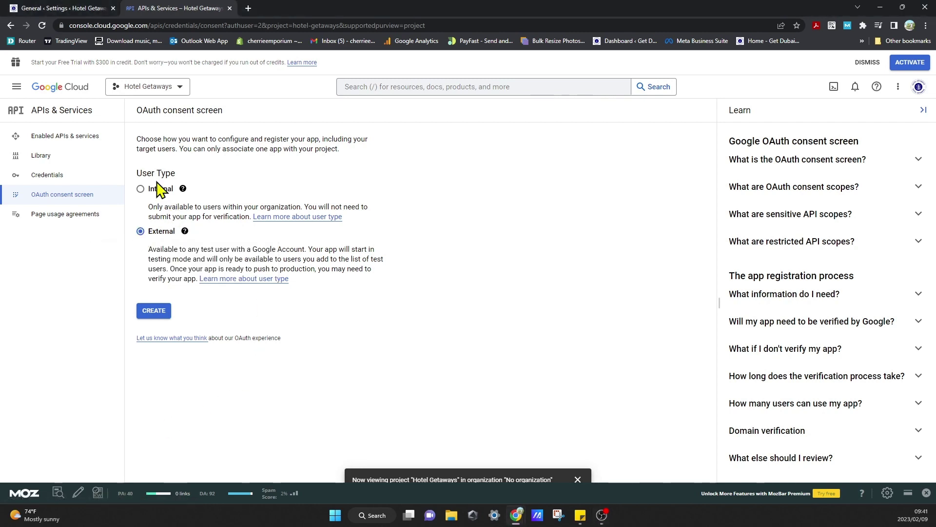
pyautogui.click(151, 312)
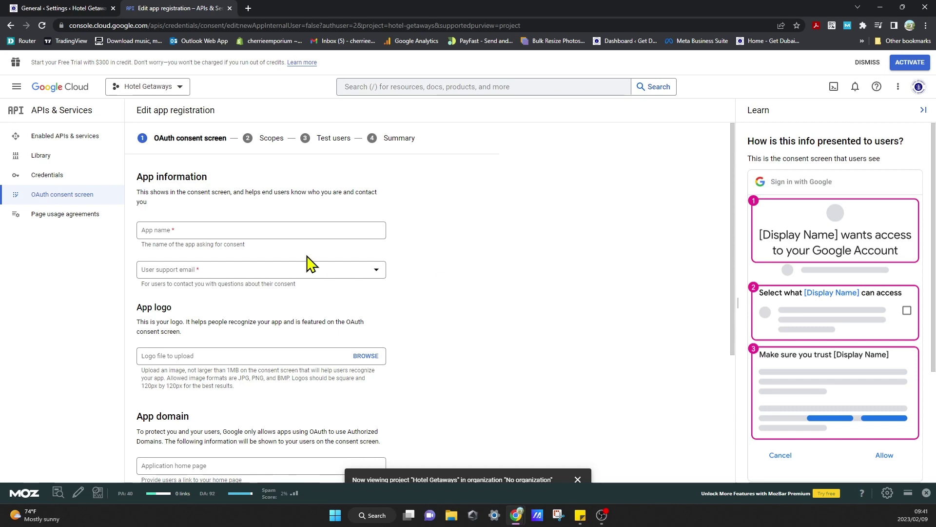
pyautogui.click(203, 231)
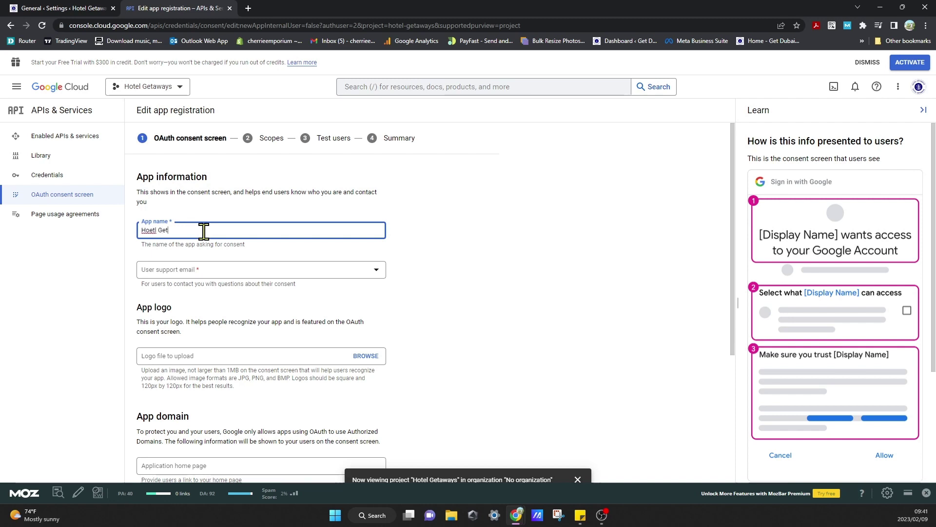
pyautogui.write('Hoetl Getaways')
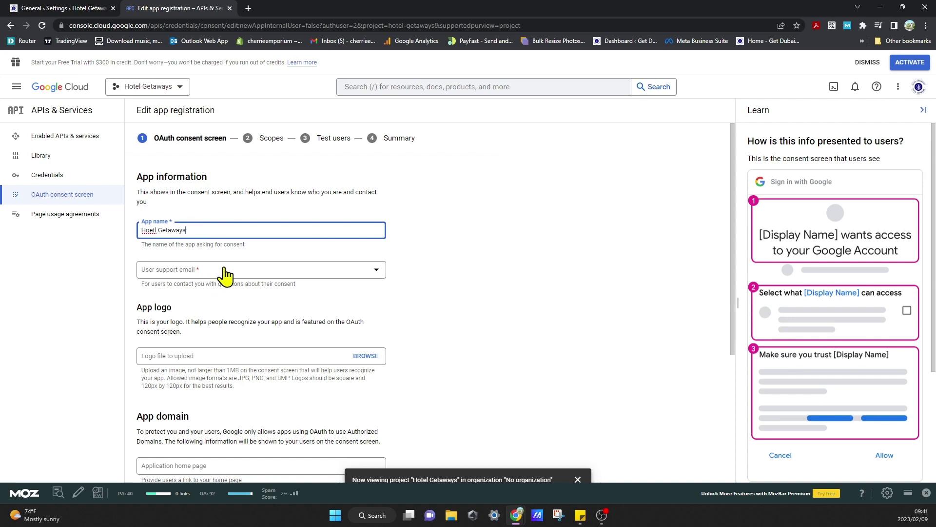
pyautogui.click(236, 272)
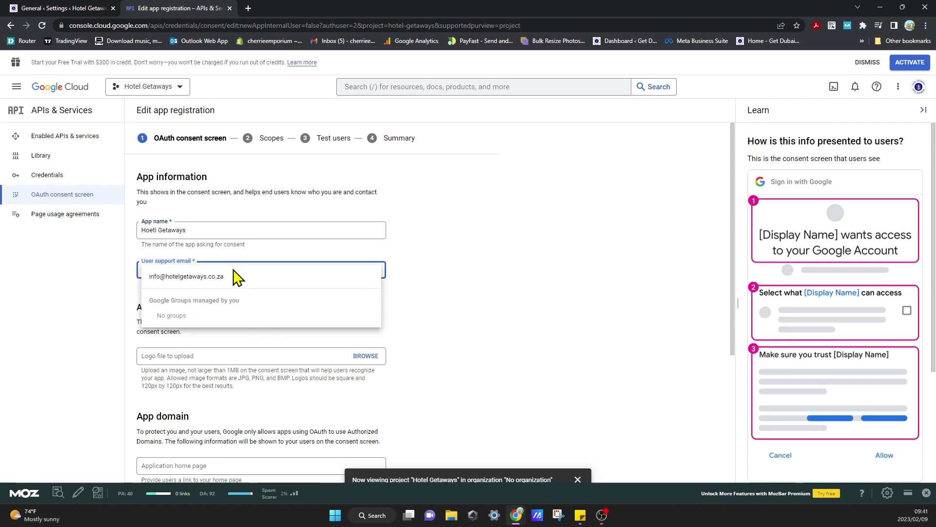
pyautogui.click(195, 276)
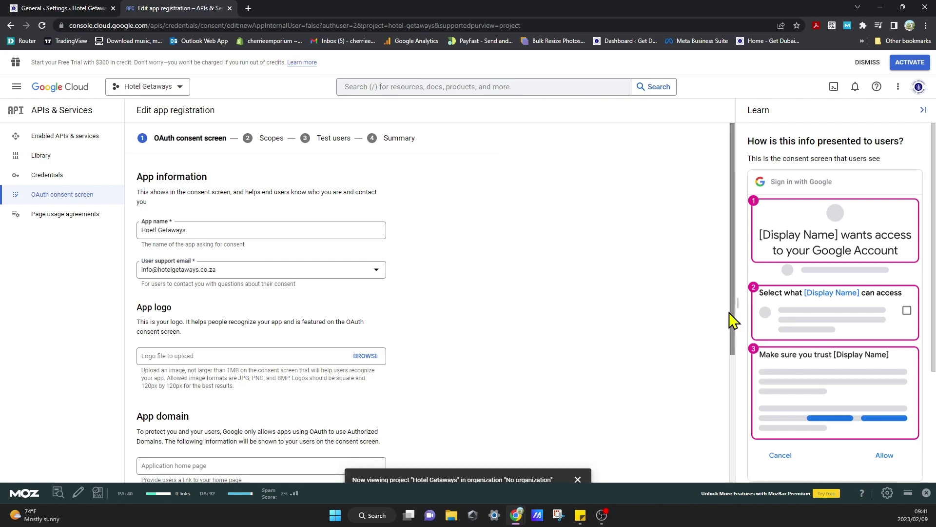
# Enter the developer contact email and add an authorized domain row.
pyautogui.moveTo(732, 317); pyautogui.dragTo(742, 414)
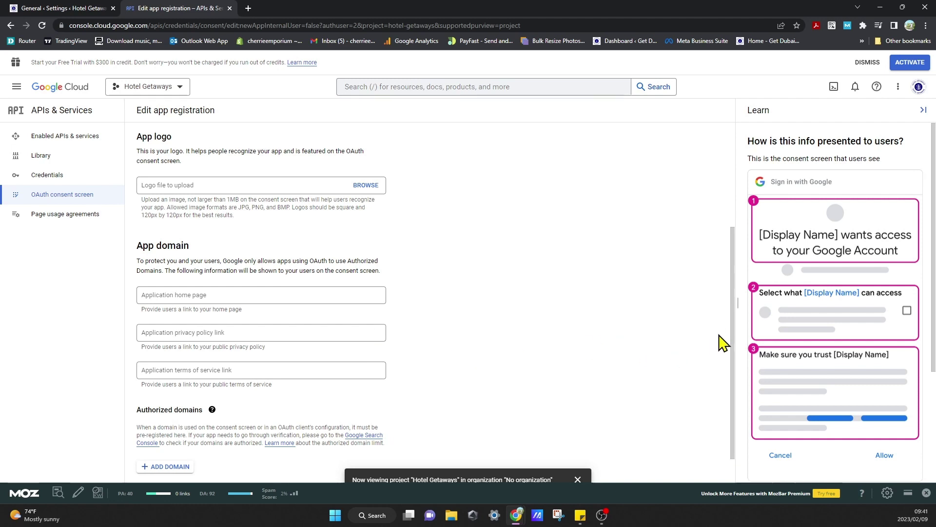
pyautogui.scroll(-1, 731, 376)
pyautogui.scroll(-1, 731, 375)
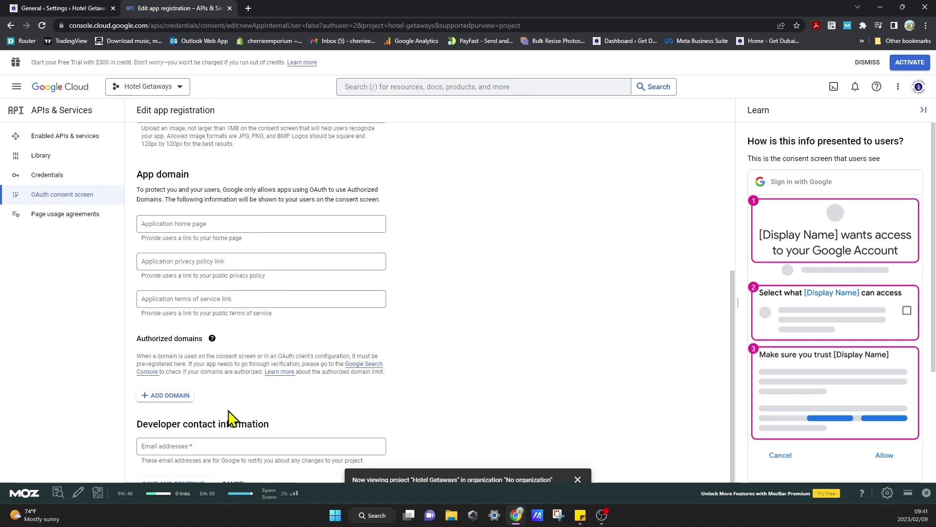
pyautogui.click(215, 446)
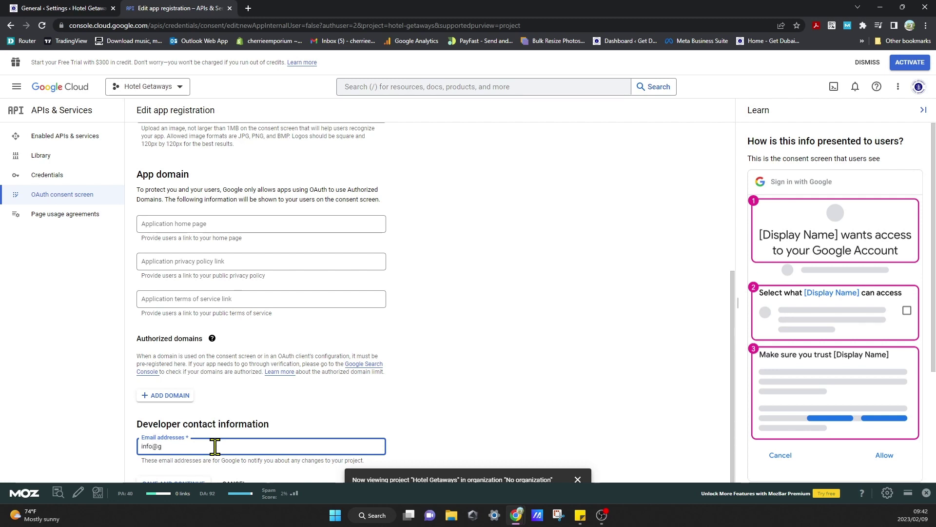
pyautogui.write('otelgetaways.co.za')
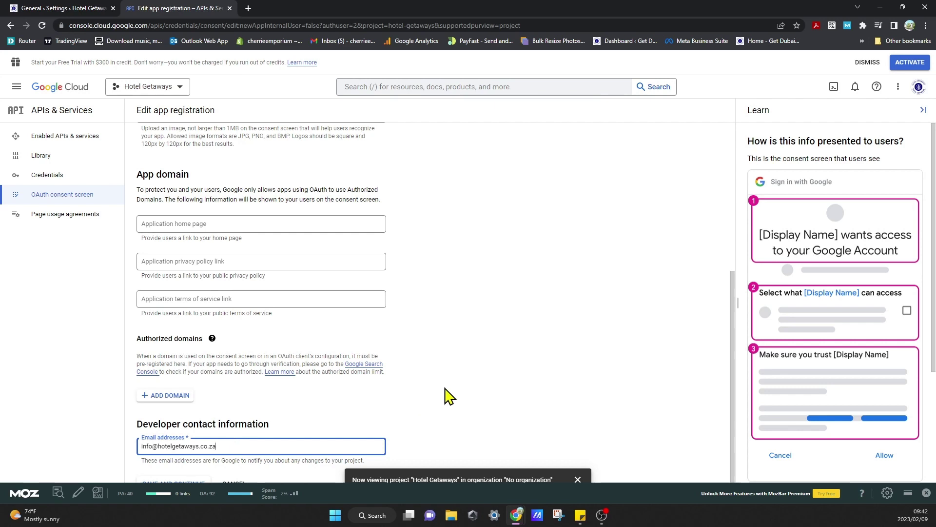
pyautogui.click(459, 389)
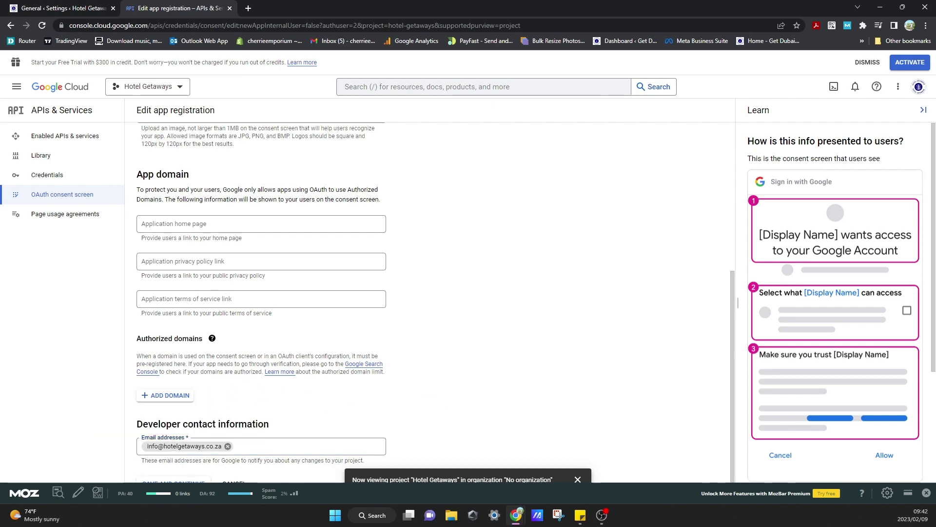
pyautogui.click(166, 395)
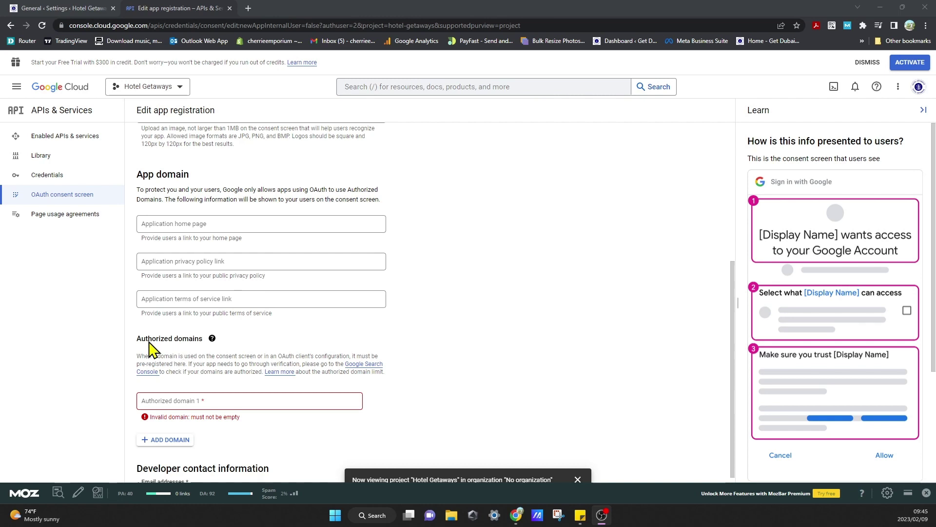
# Load the hotelgetaways.co.za website in a new tab.
pyautogui.click(248, 8)
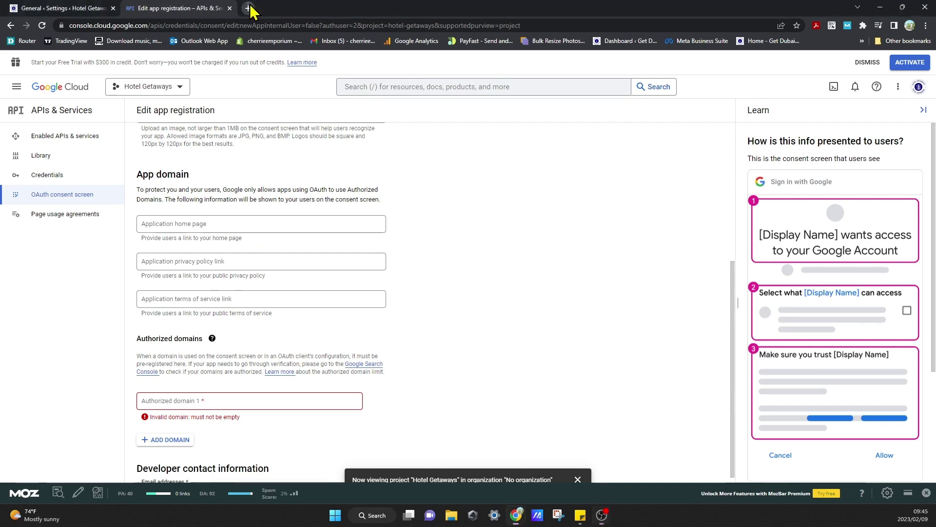
pyautogui.write('o')
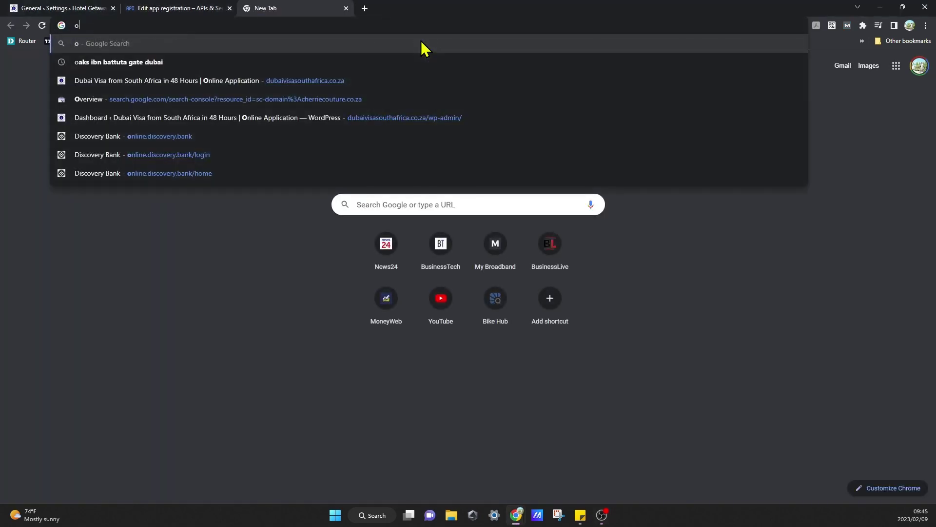
pyautogui.press('BackSpace')
pyautogui.write('hotels')
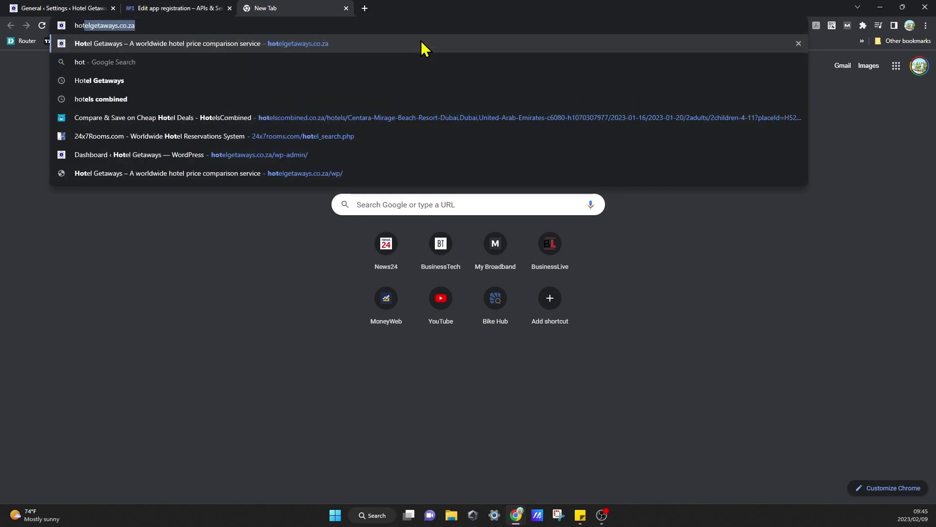
pyautogui.press('Return')
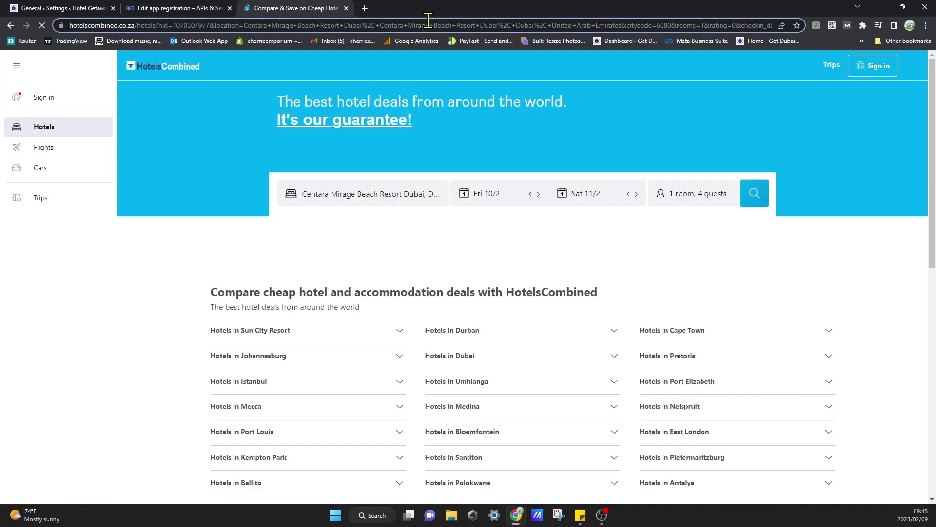
pyautogui.click(433, 26)
pyautogui.write('h')
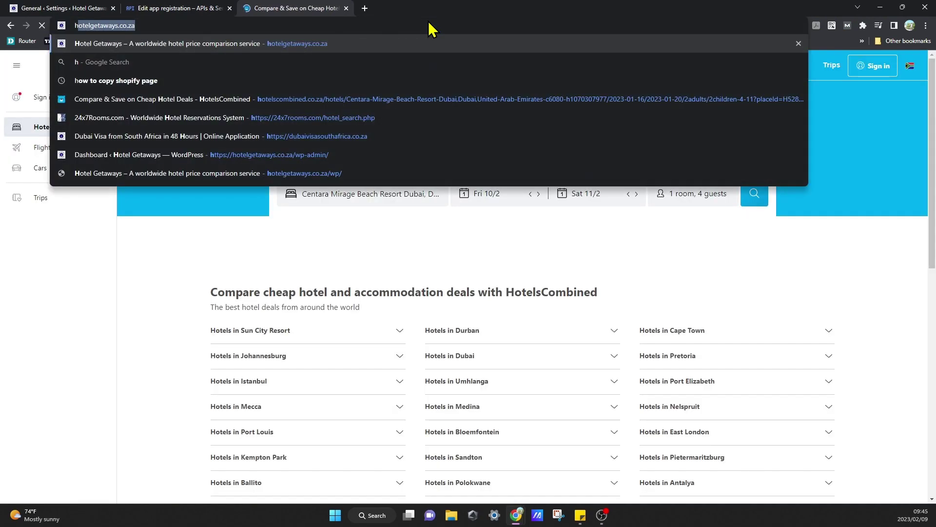
pyautogui.write('otel')
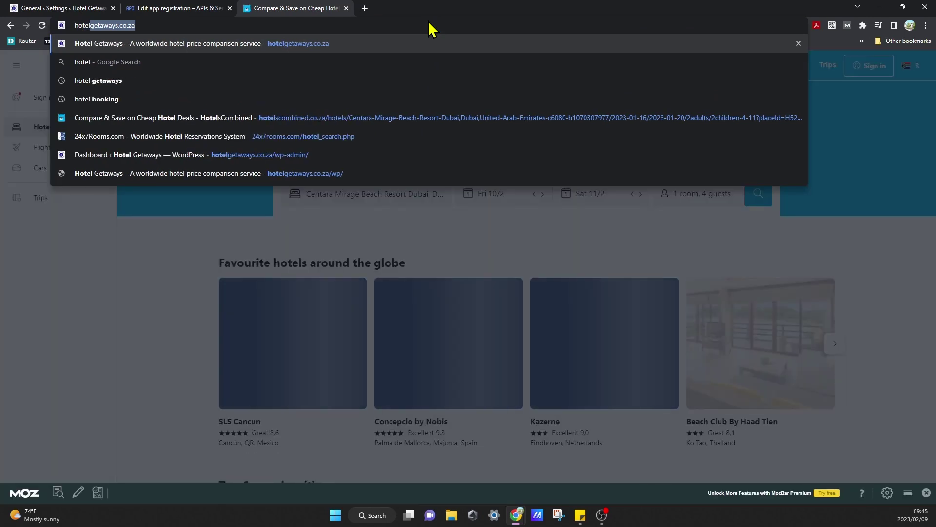
pyautogui.press('Return')
# Copy the site's full https address and return to the app registration tab.
pyautogui.click(428, 25)
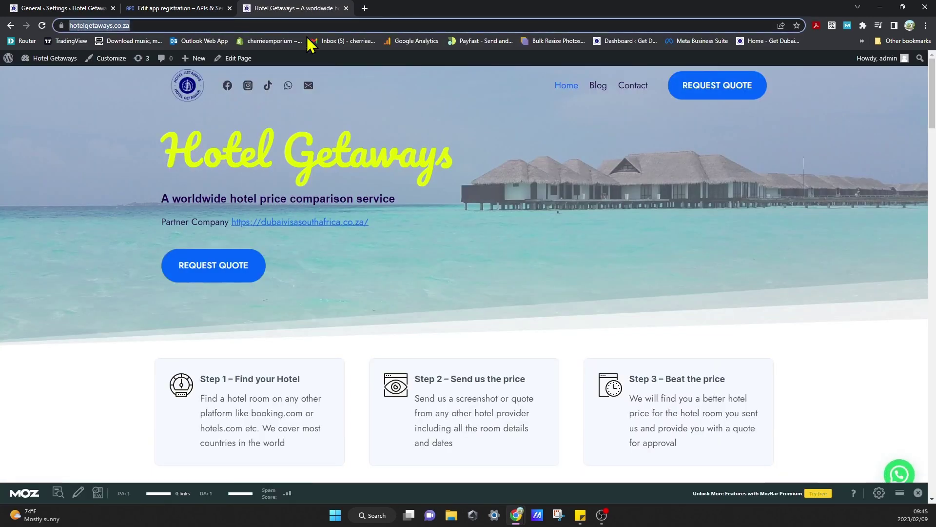
pyautogui.press('End')
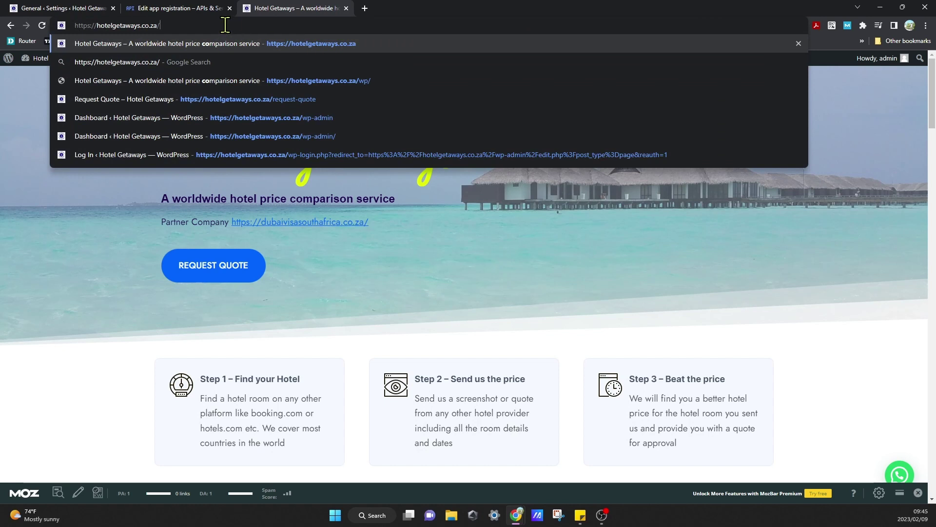
pyautogui.moveTo(225, 26); pyautogui.dragTo(61, 27)
pyautogui.hotkey('ctrl', 'c')
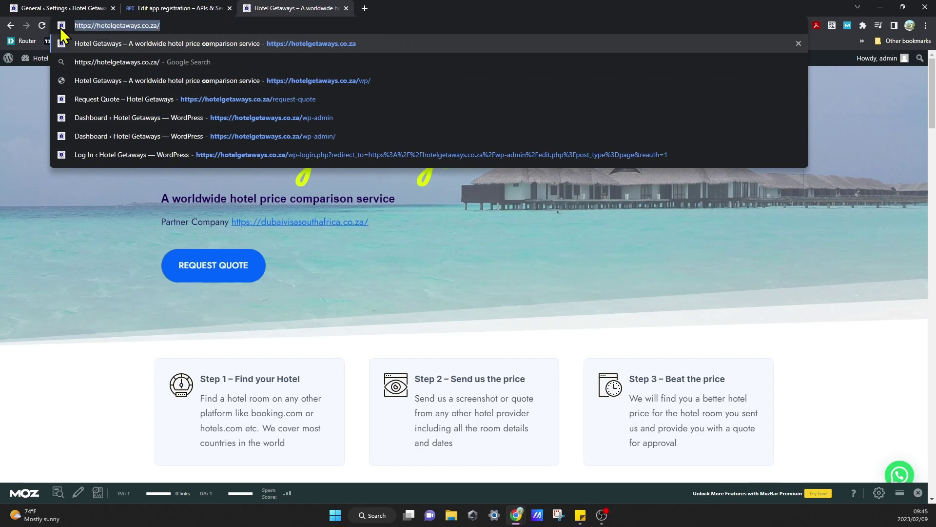
pyautogui.click(180, 8)
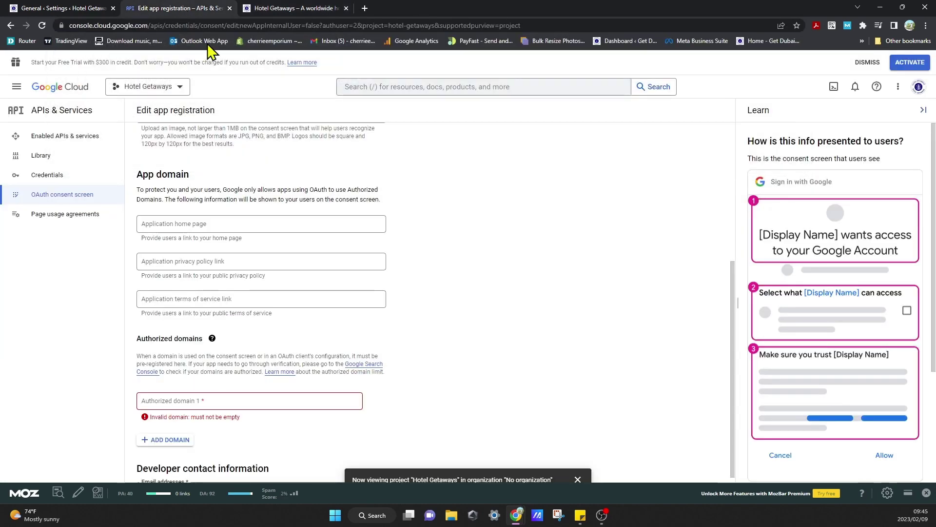
# Paste the copied site address into Authorized domain 1 and attempt to save.
pyautogui.click(203, 401)
pyautogui.hotkey('ctrl', 'v')
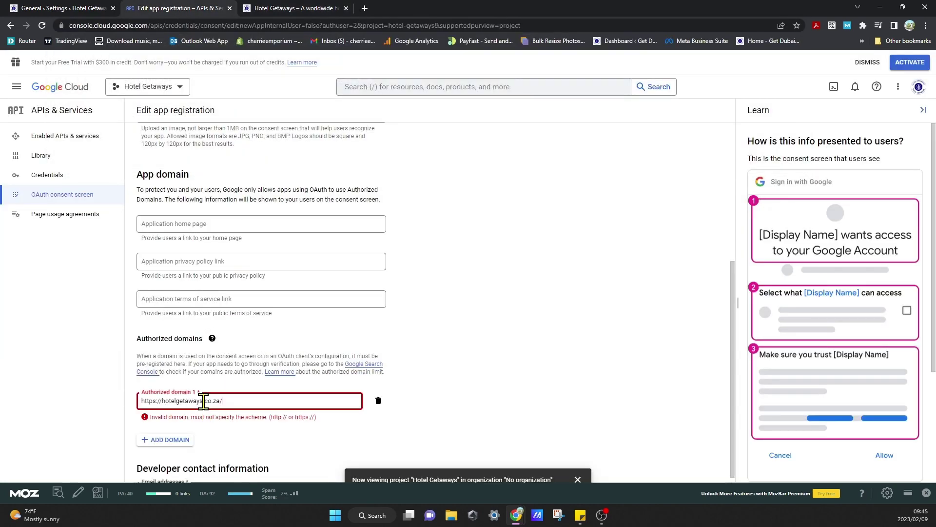
pyautogui.click(440, 430)
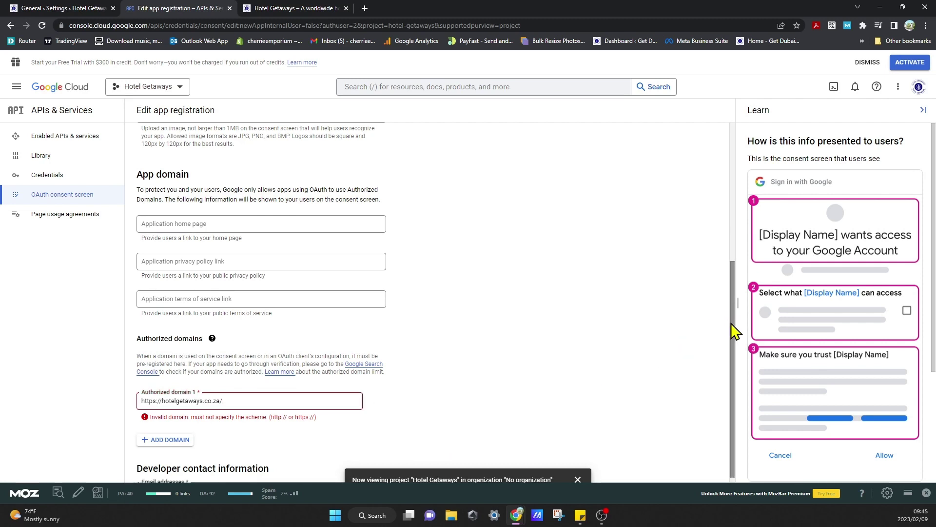
pyautogui.scroll(-1, 735, 355)
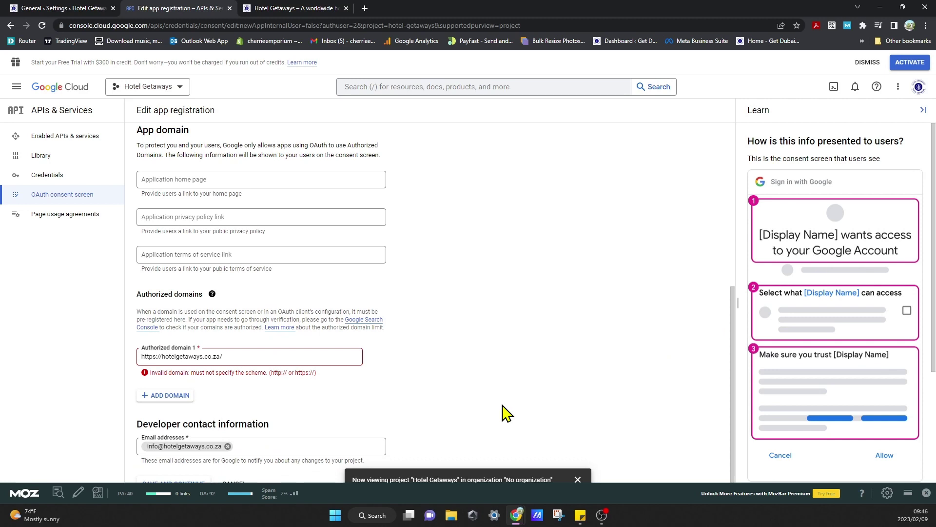
pyautogui.click(926, 493)
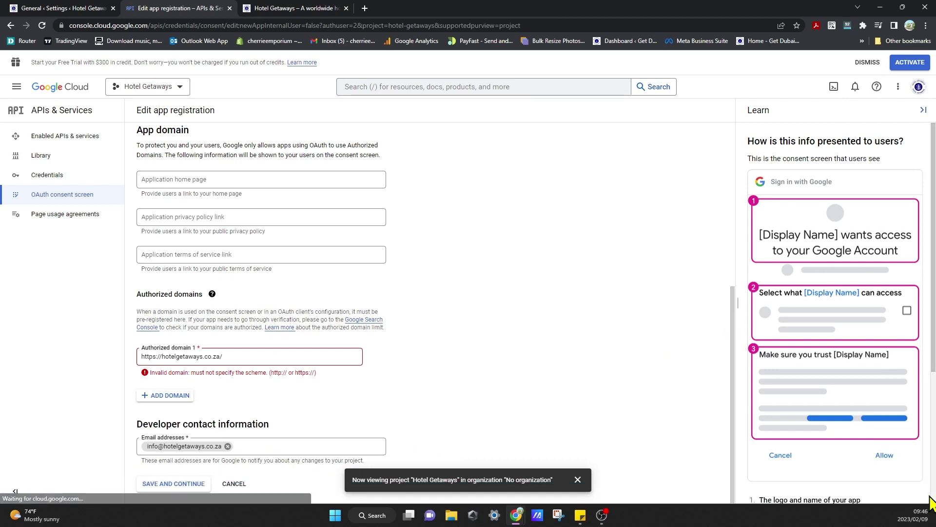
pyautogui.click(194, 484)
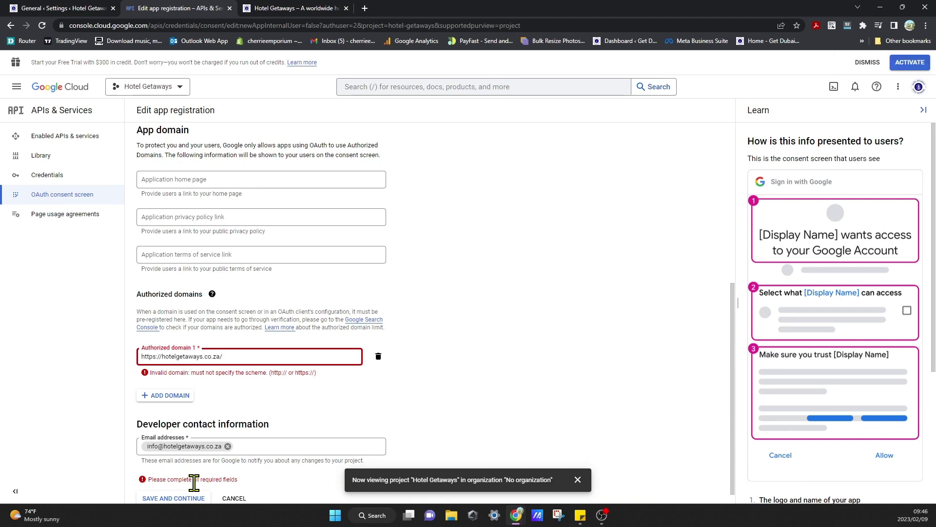
# Trim the domain to hotelgetaways.co.za and save to continue to Scopes.
pyautogui.click(165, 357)
pyautogui.press('BackSpace')
pyautogui.press('BackSpace')
pyautogui.press('BackSpace')
pyautogui.press('BackSpace')
pyautogui.press('BackSpace')
pyautogui.press('BackSpace')
pyautogui.press('BackSpace')
pyautogui.press('BackSpace')
pyautogui.press('BackSpace')
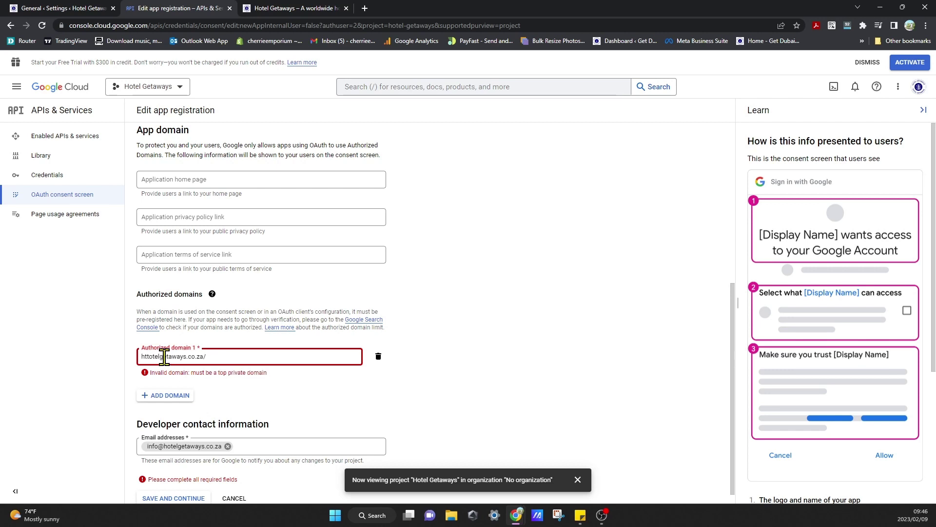
pyautogui.write('h')
pyautogui.click(451, 412)
pyautogui.click(266, 356)
pyautogui.press('BackSpace')
pyautogui.click(453, 430)
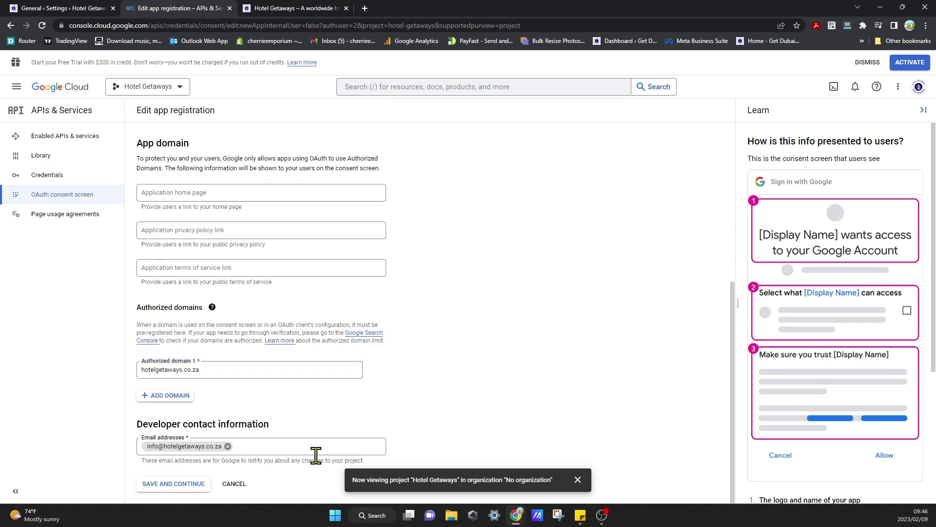
pyautogui.click(166, 487)
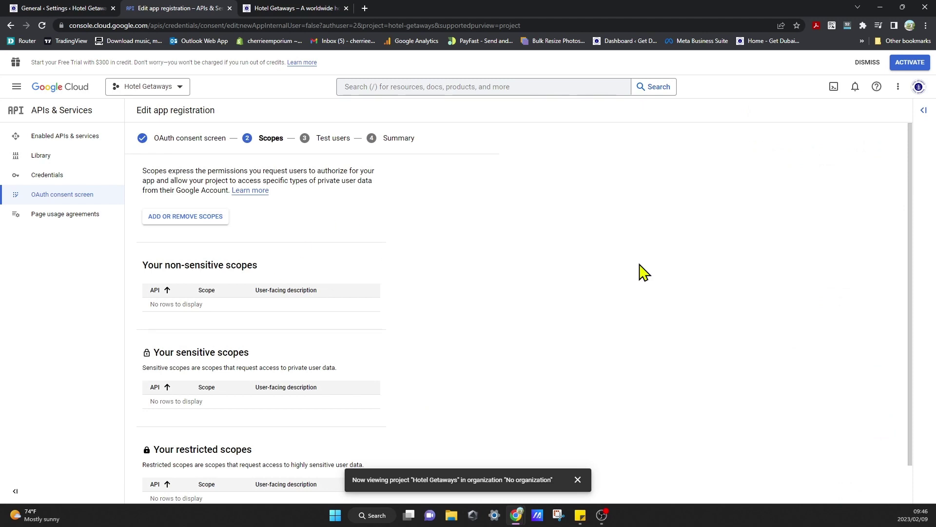
# Dismiss the project notification and skip Scopes and Test users without adding any.
pyautogui.moveTo(913, 236); pyautogui.dragTo(917, 293)
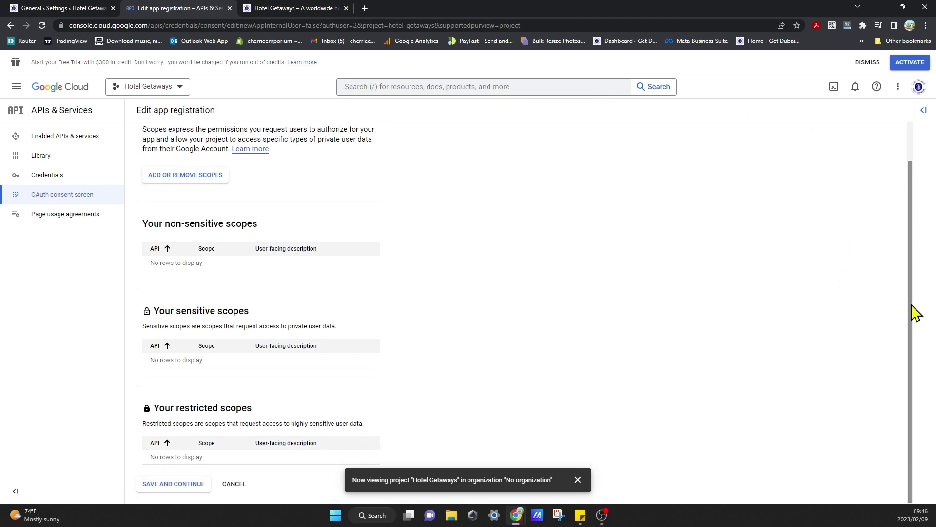
pyautogui.click(578, 479)
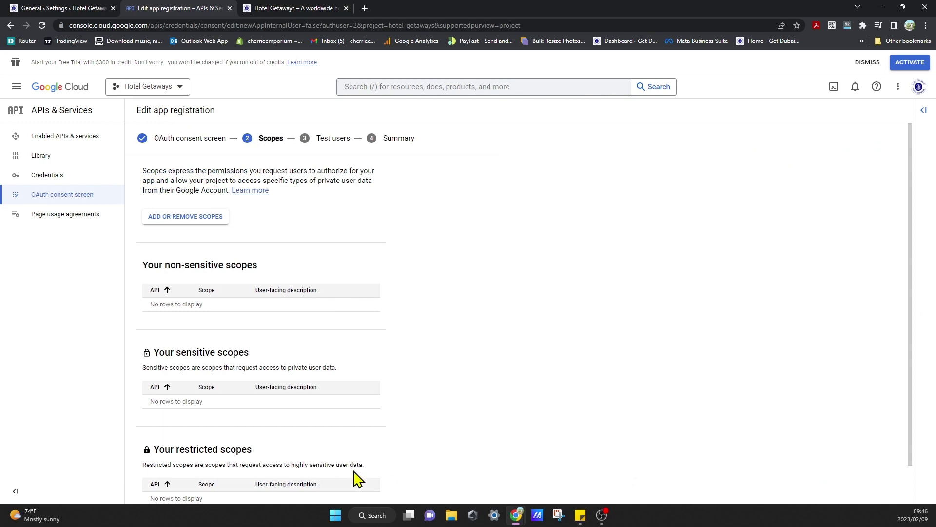
pyautogui.moveTo(913, 260); pyautogui.dragTo(901, 324)
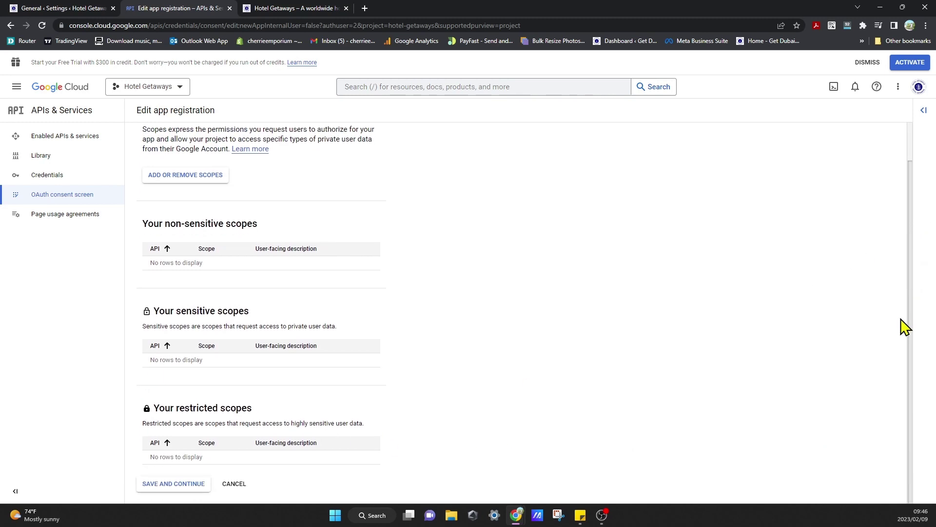
pyautogui.click(169, 484)
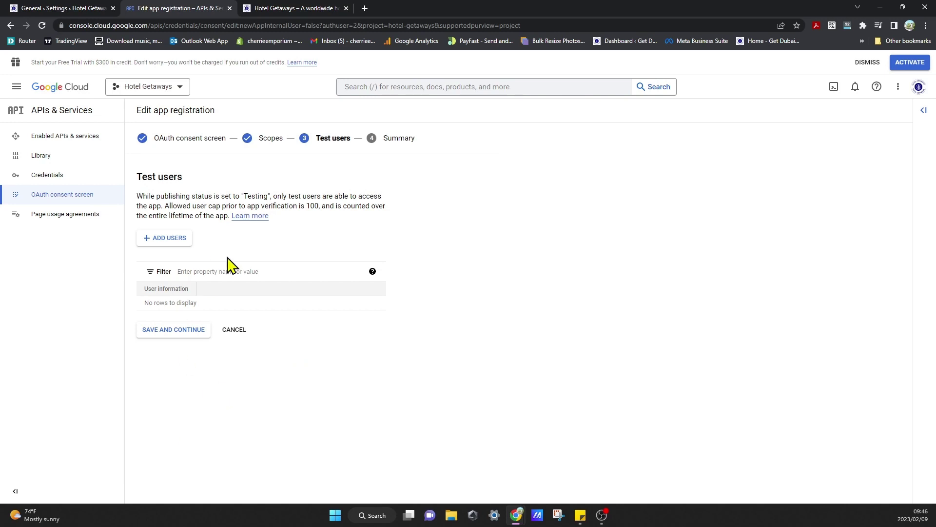
pyautogui.click(181, 330)
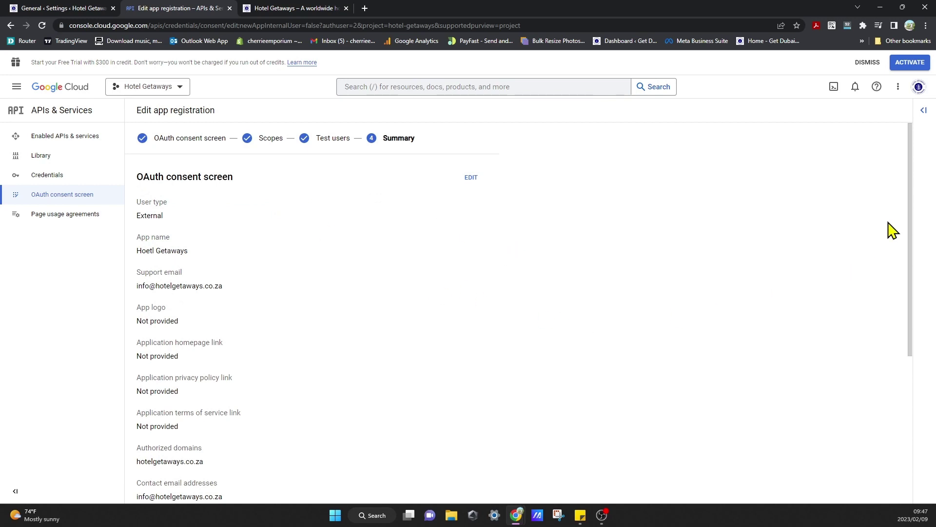
# Review the registration Summary and go back to the OAuth consent screen dashboard.
pyautogui.moveTo(910, 220); pyautogui.dragTo(935, 378)
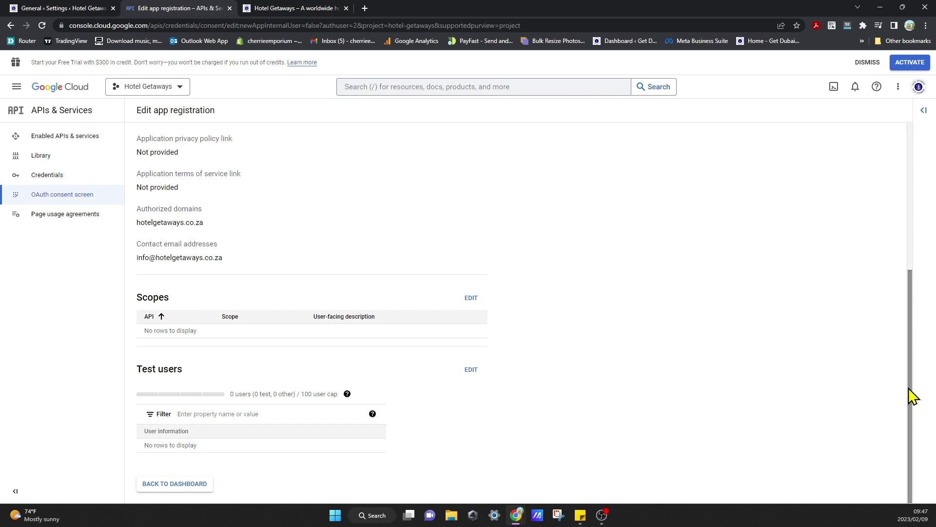
pyautogui.moveTo(911, 393); pyautogui.dragTo(906, 421)
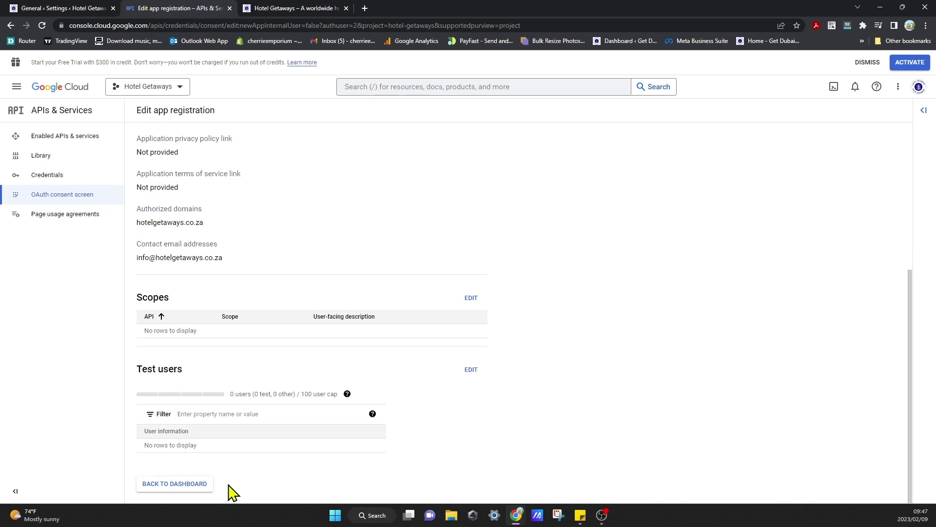
pyautogui.click(202, 488)
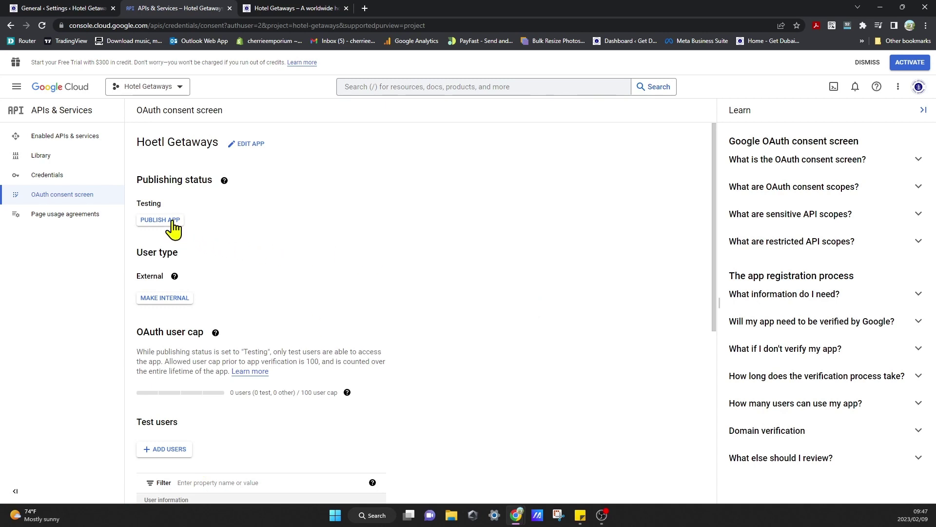
# Push the Hoetl Getaways app to production, then go to the Credentials page.
pyautogui.click(172, 222)
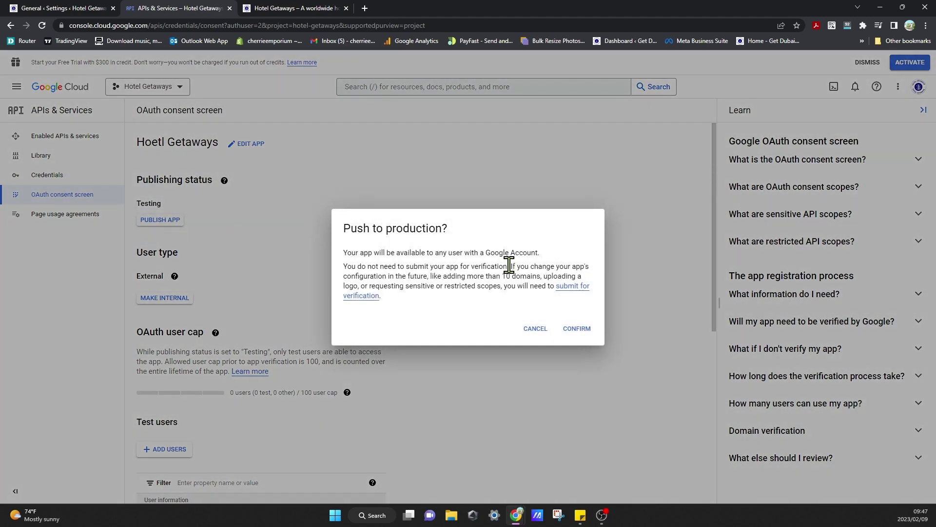
pyautogui.click(580, 329)
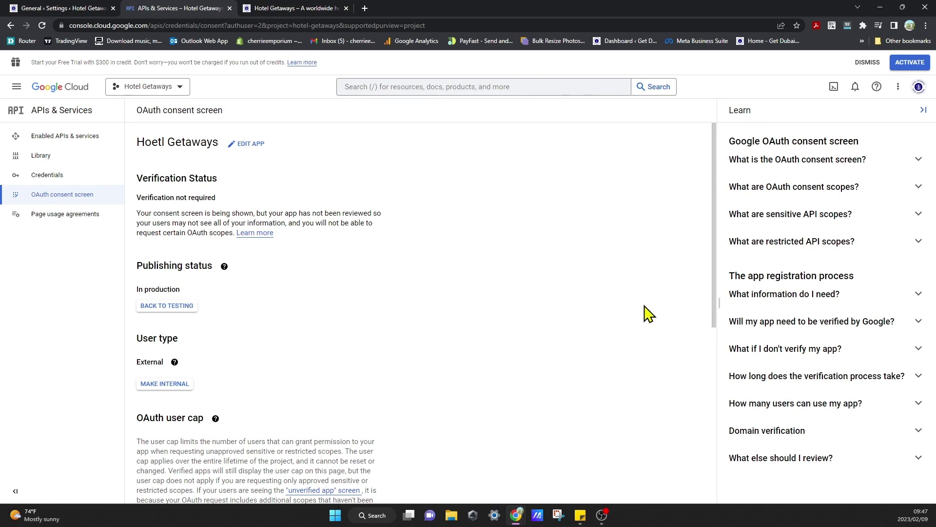
pyautogui.scroll(-3, 654, 293)
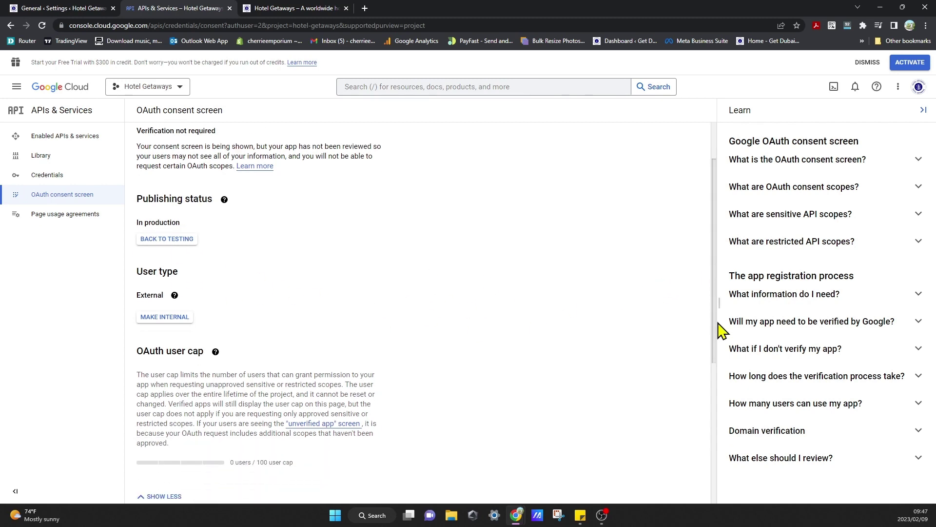
pyautogui.scroll(-4, 673, 372)
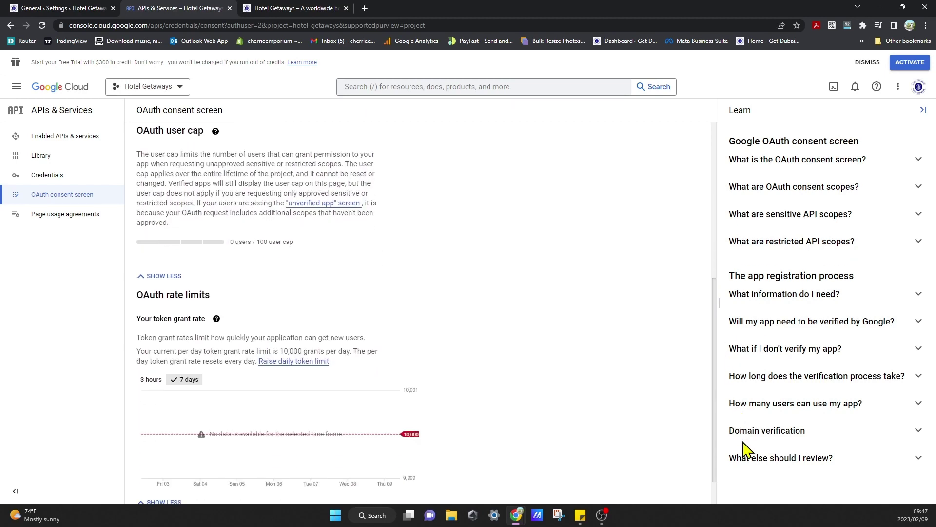
pyautogui.scroll(7, 743, 407)
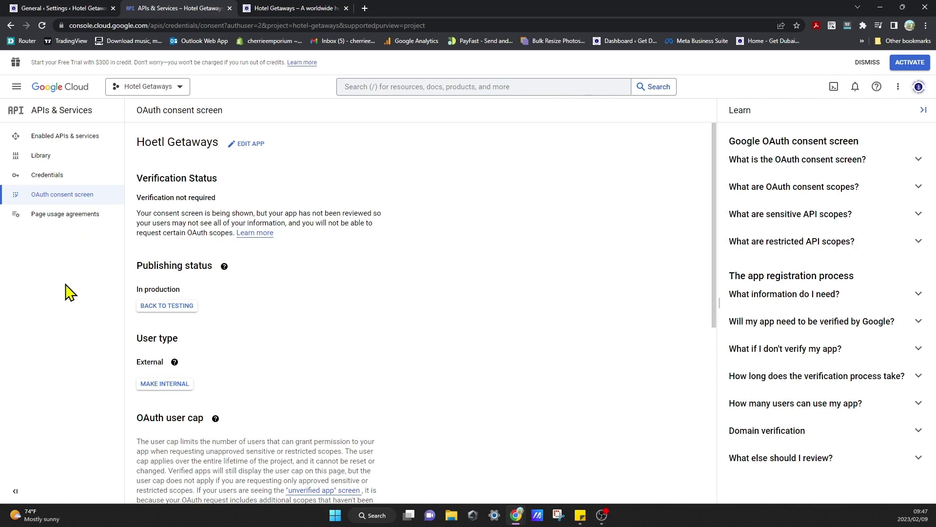
pyautogui.click(95, 181)
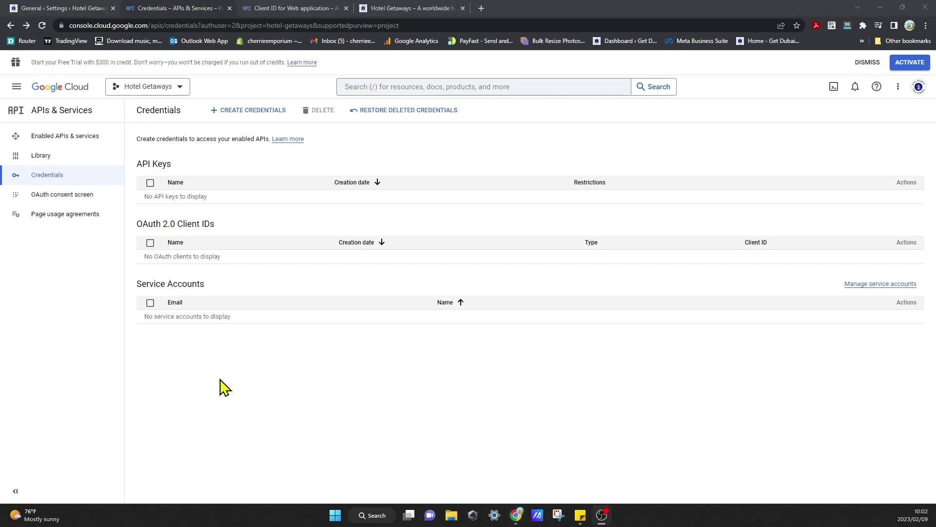
# Start a new OAuth client ID of type Web application, keeping the name Web client 1.
pyautogui.click(282, 126)
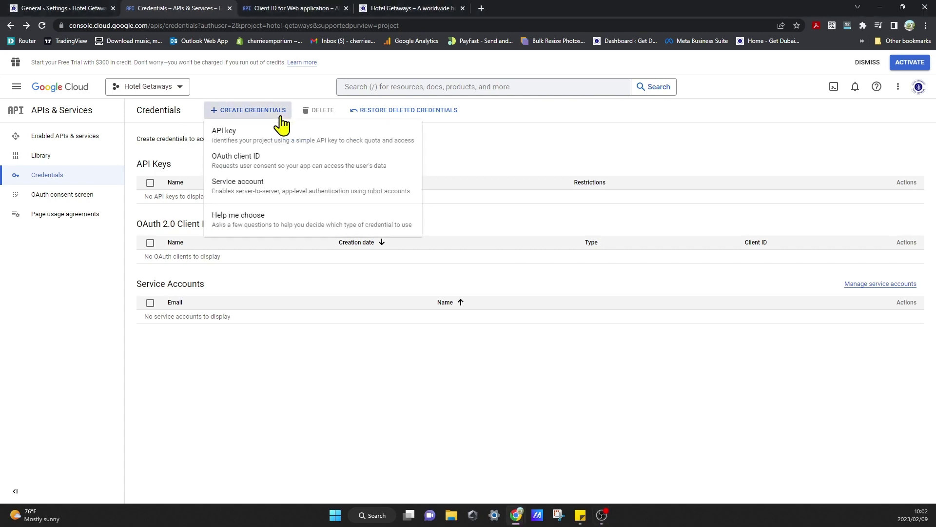
pyautogui.click(271, 168)
pyautogui.click(266, 185)
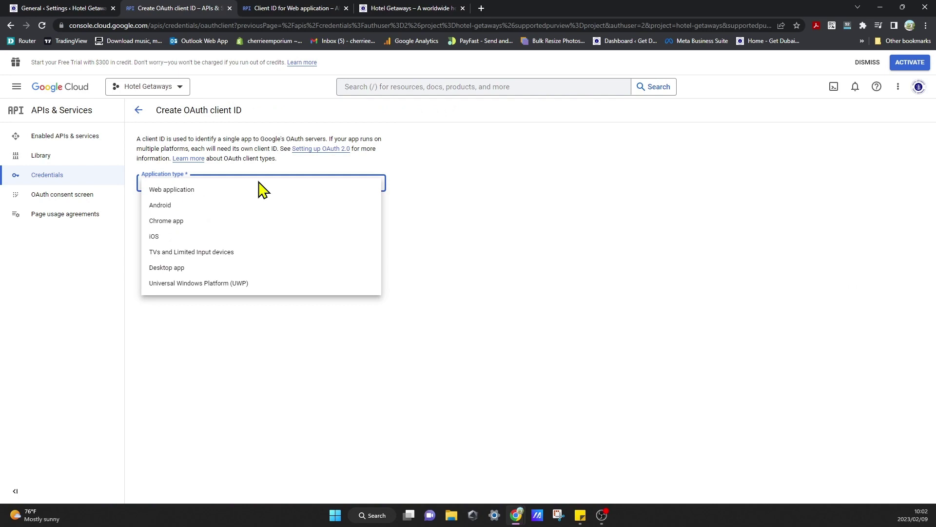
pyautogui.click(236, 190)
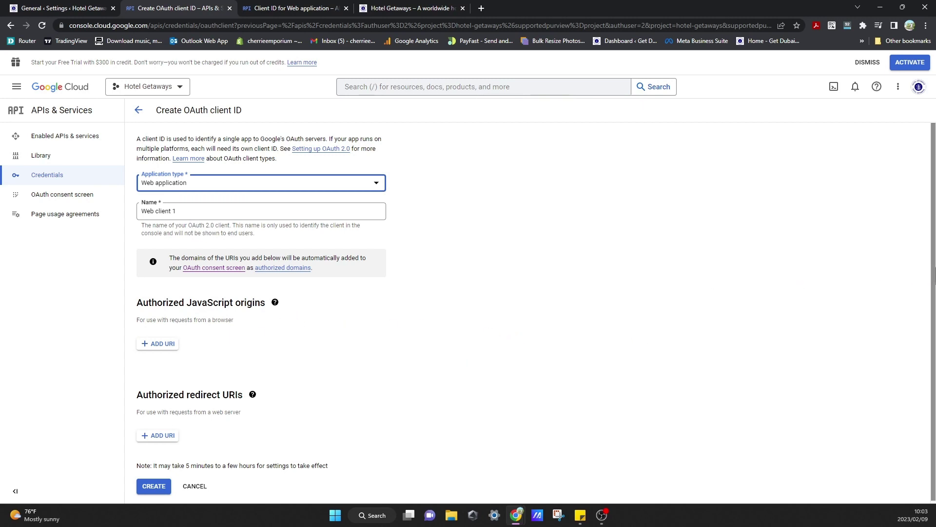
pyautogui.scroll(-1, 599, 376)
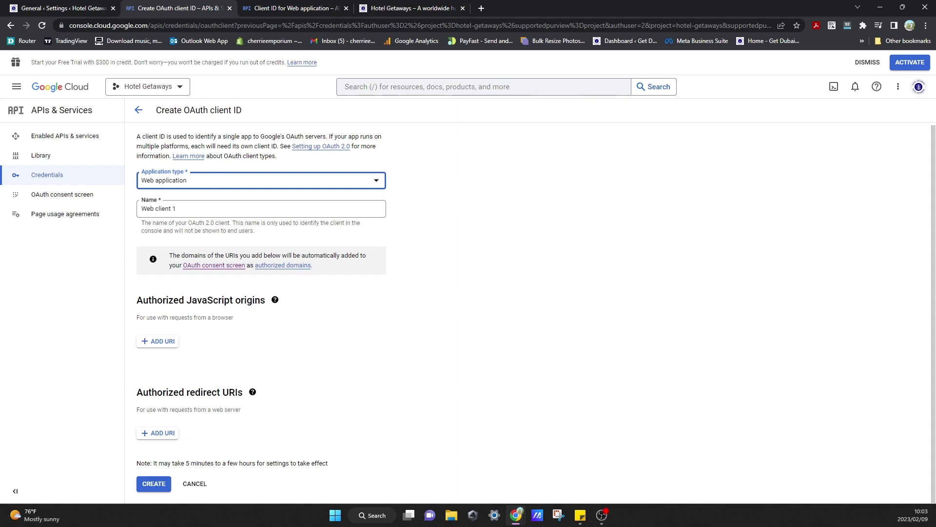
pyautogui.click(161, 341)
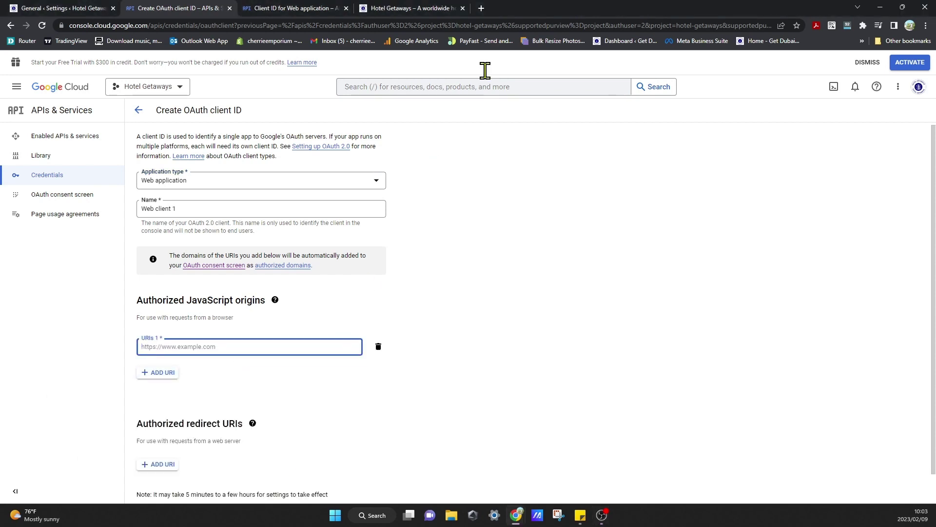
pyautogui.click(441, 8)
pyautogui.click(313, 25)
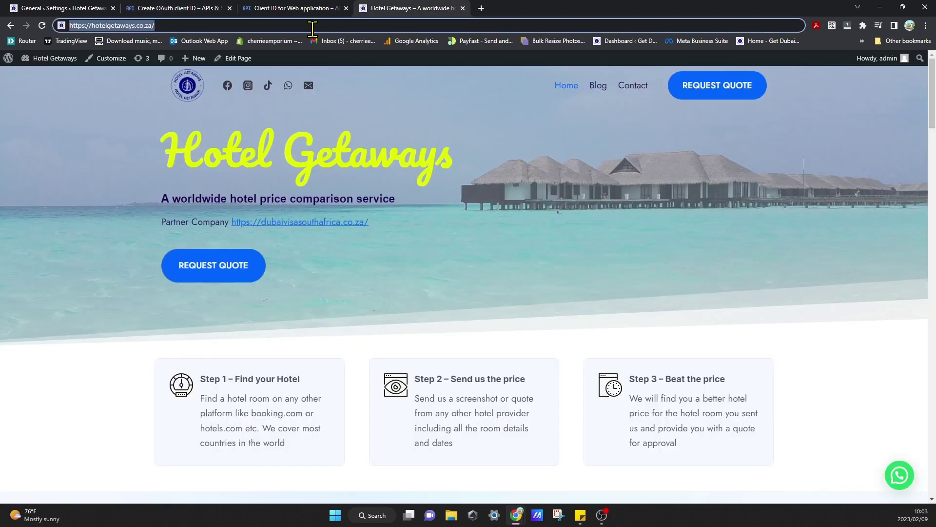
pyautogui.moveTo(214, 28); pyautogui.dragTo(53, 20)
pyautogui.hotkey('ctrl', 'c')
pyautogui.click(171, 9)
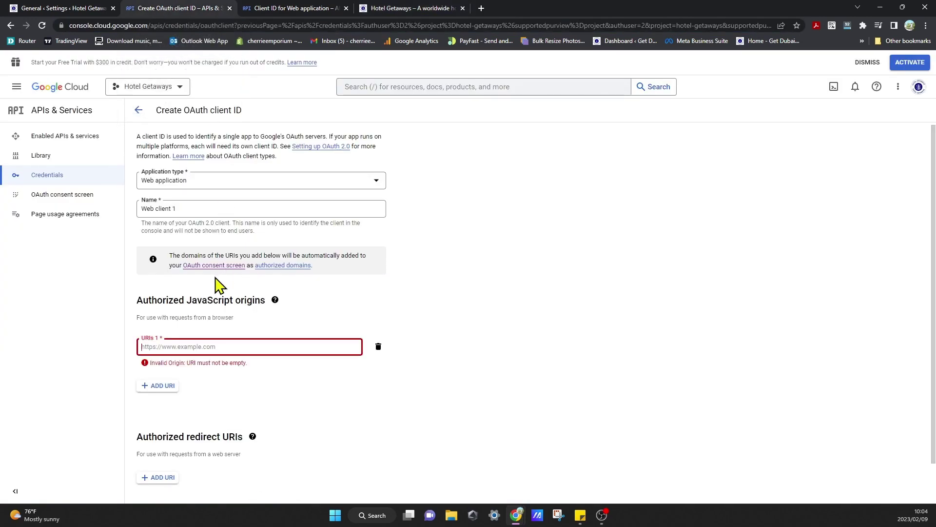
pyautogui.hotkey('ctrl', 'v')
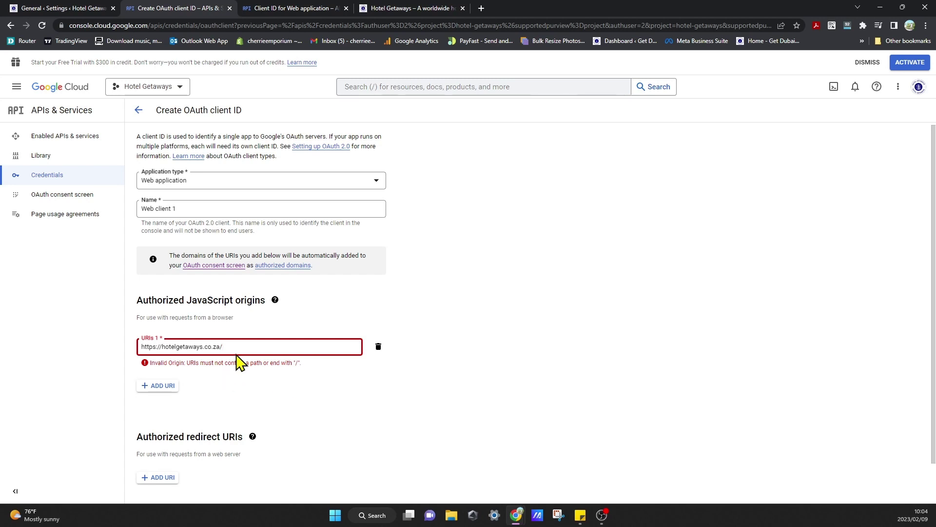
pyautogui.press('BackSpace')
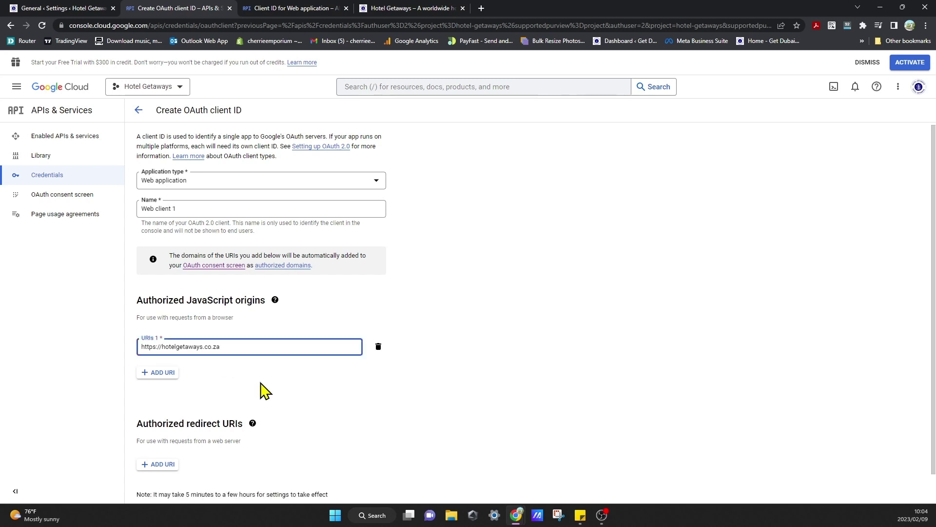
pyautogui.click(419, 456)
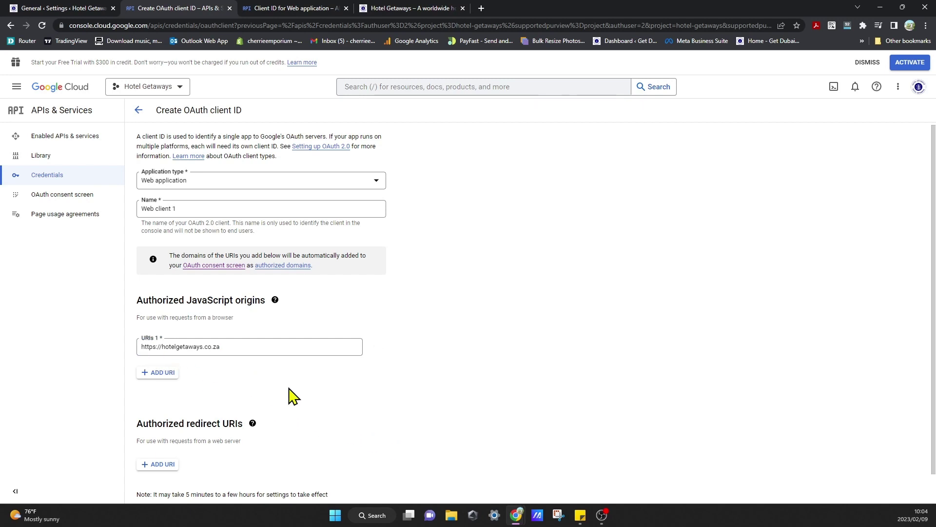
pyautogui.scroll(-1, 934, 298)
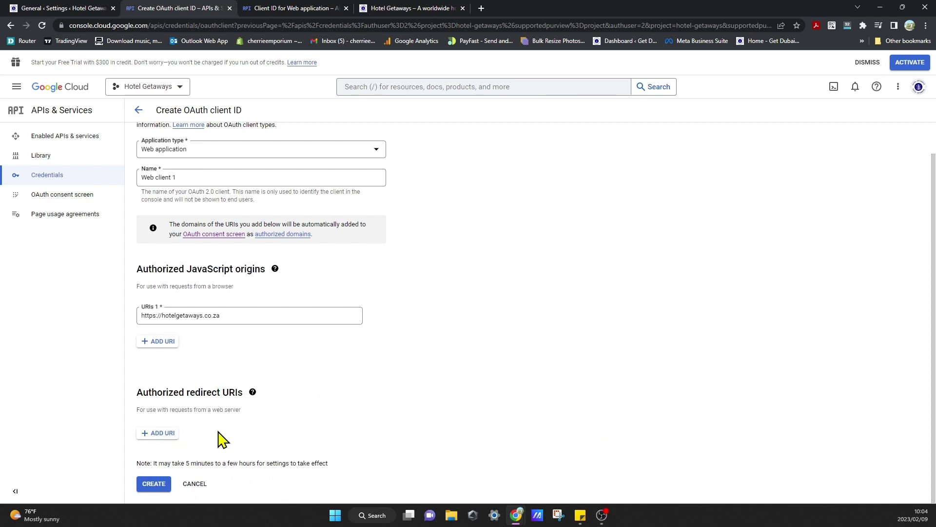
pyautogui.click(161, 433)
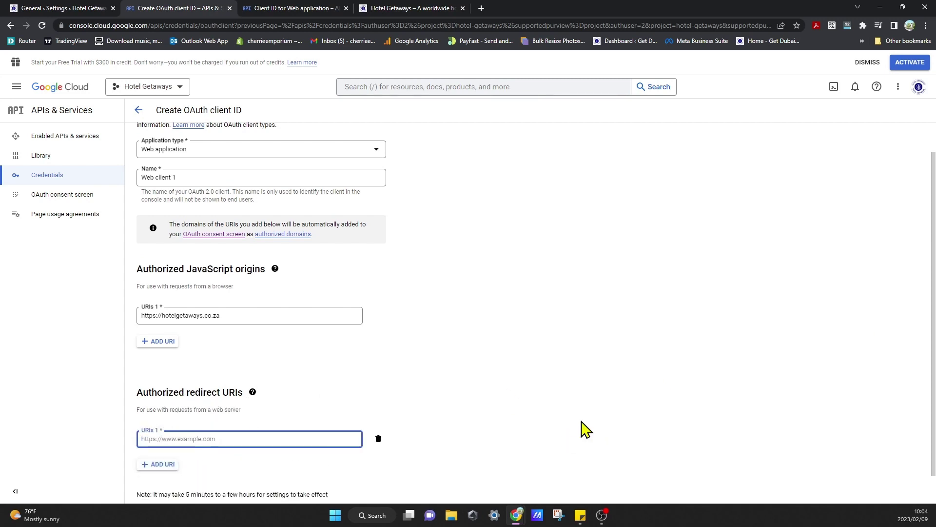
pyautogui.scroll(-1, 924, 391)
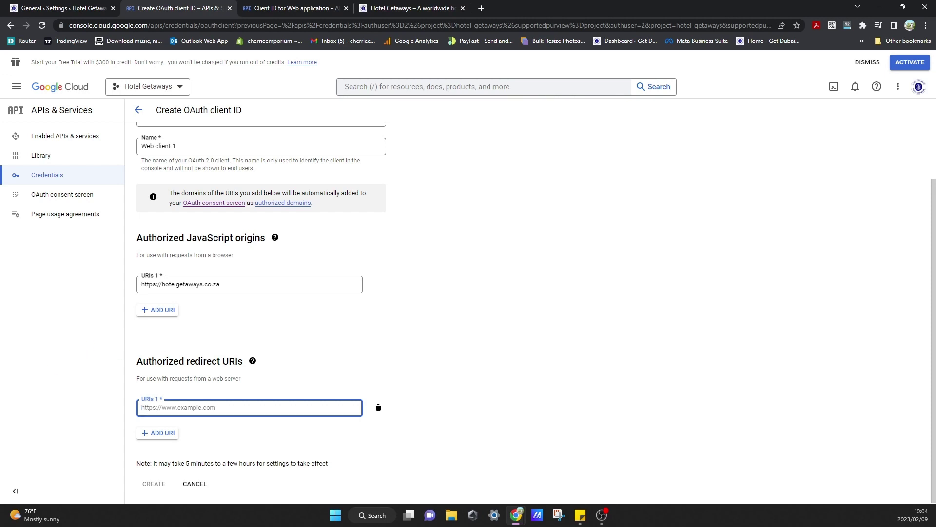
pyautogui.click(262, 408)
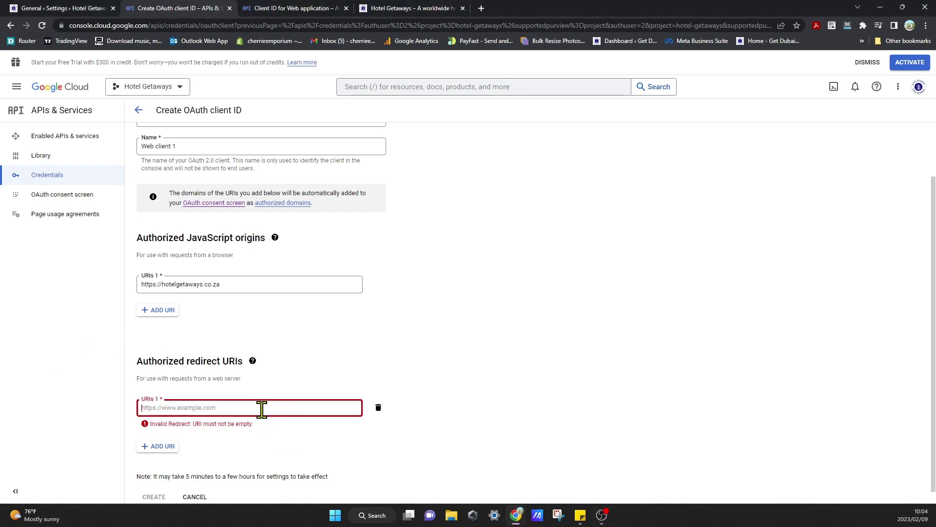
pyautogui.write('https://connect.wpmailsmtp.com/google/')
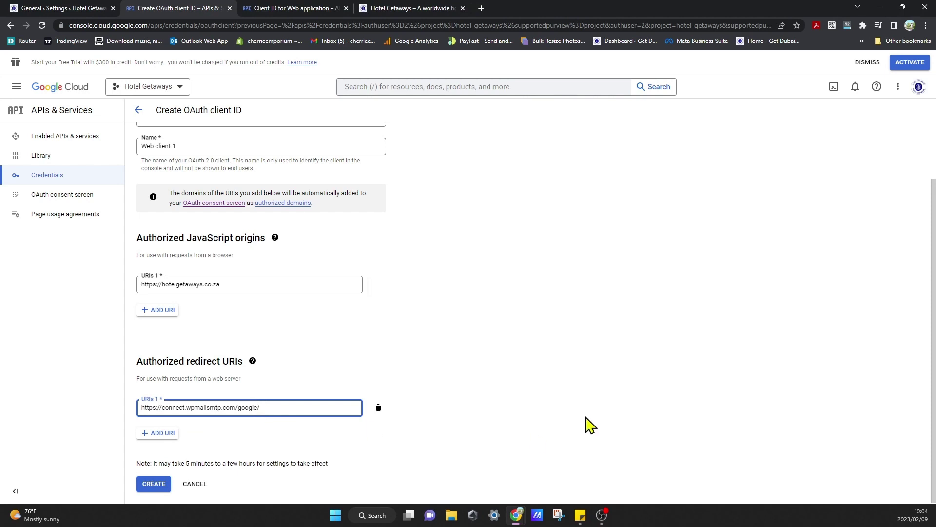
pyautogui.click(587, 419)
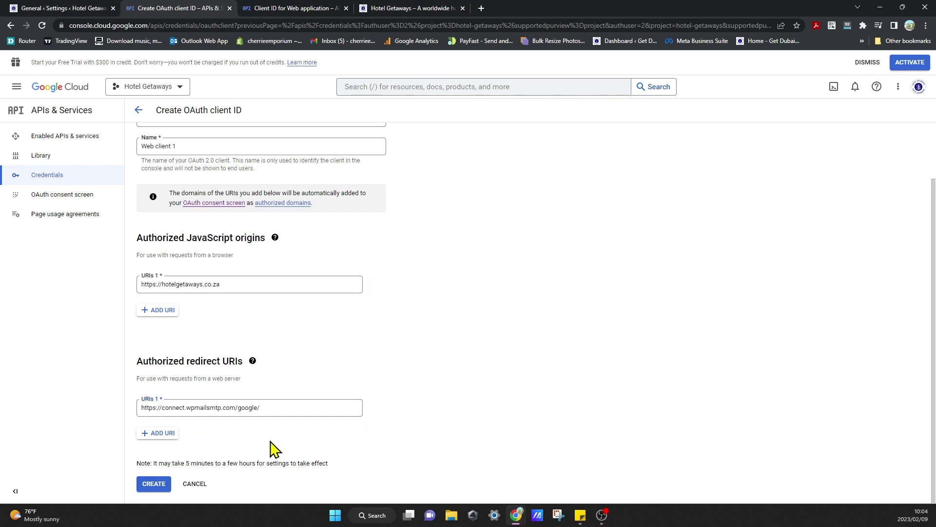
pyautogui.click(154, 484)
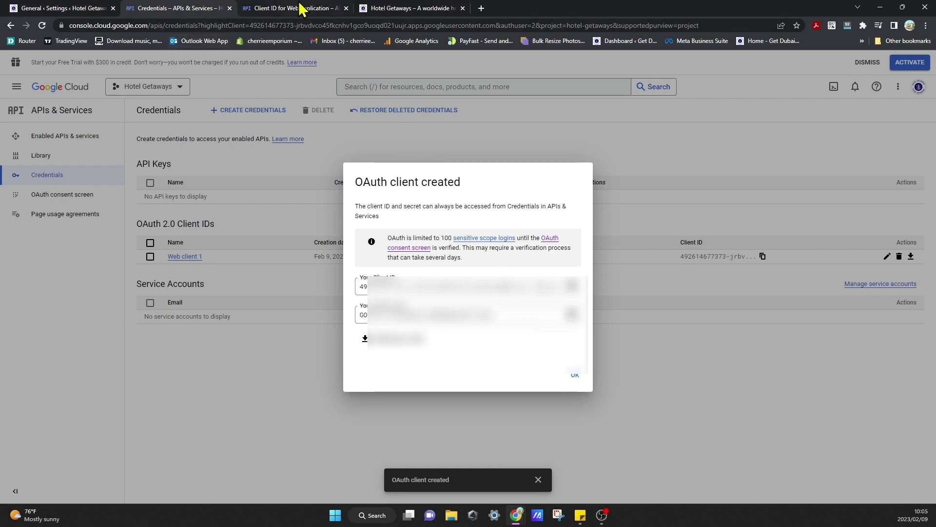
# Switch back to the WordPress WP Mail SMTP settings tab.
pyautogui.click(16, 7)
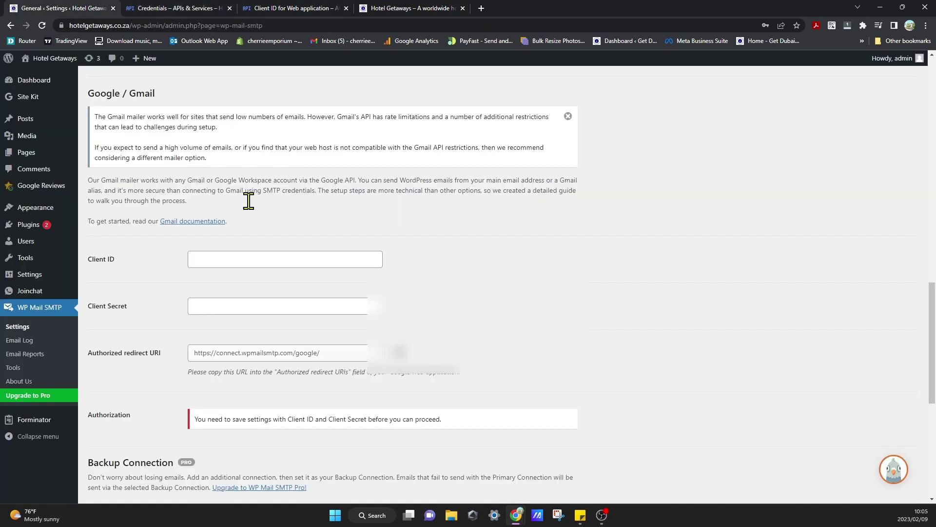
# Paste Web client 1's Client ID and copied Client Secret into the Gmail mailer, then save.
pyautogui.click(249, 262)
pyautogui.hotkey('ctrl', 'v')
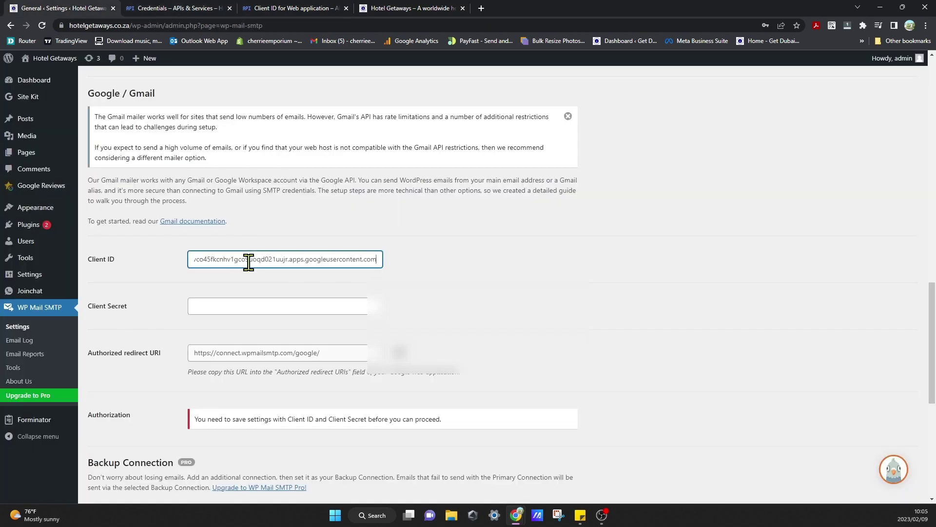
pyautogui.click(265, 300)
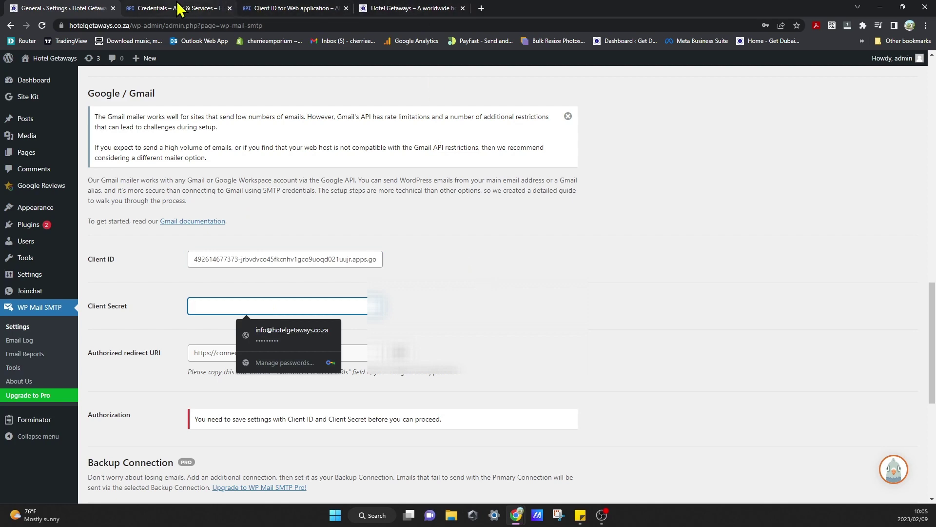
pyautogui.click(180, 8)
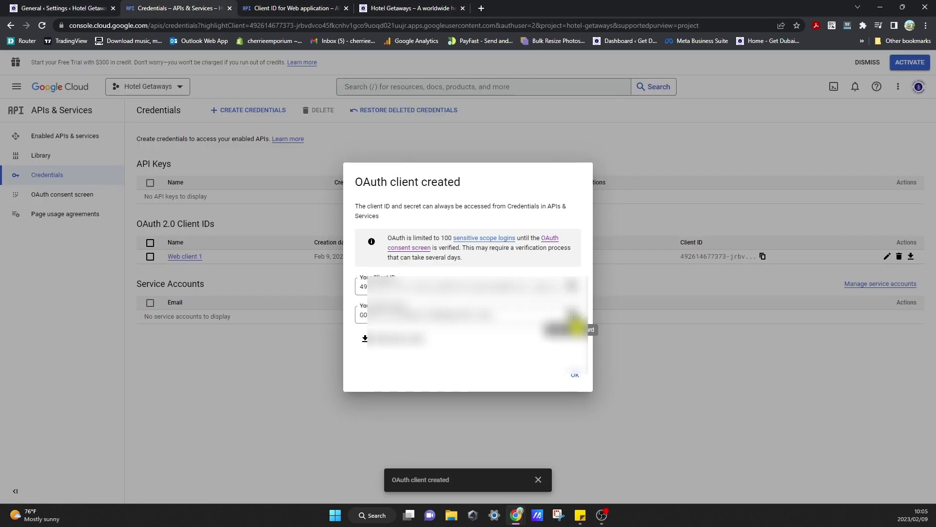
pyautogui.click(575, 322)
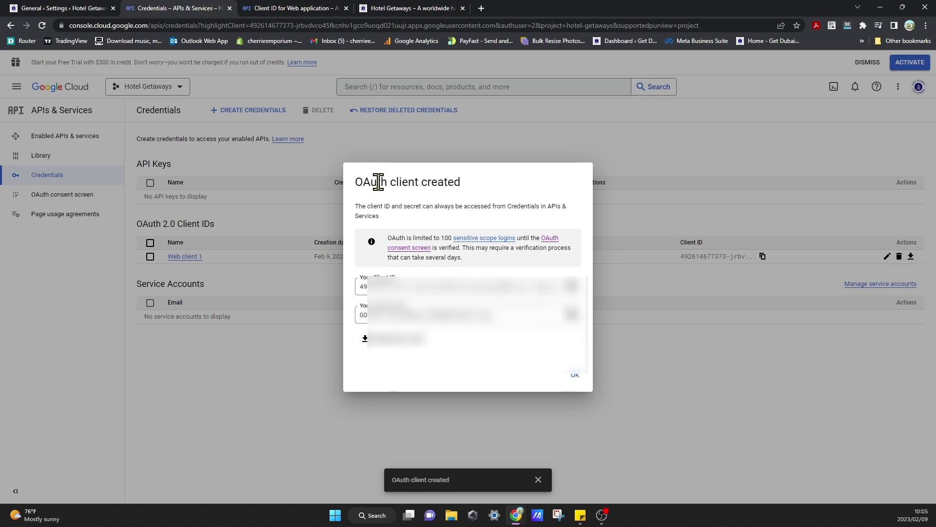
pyautogui.click(39, 8)
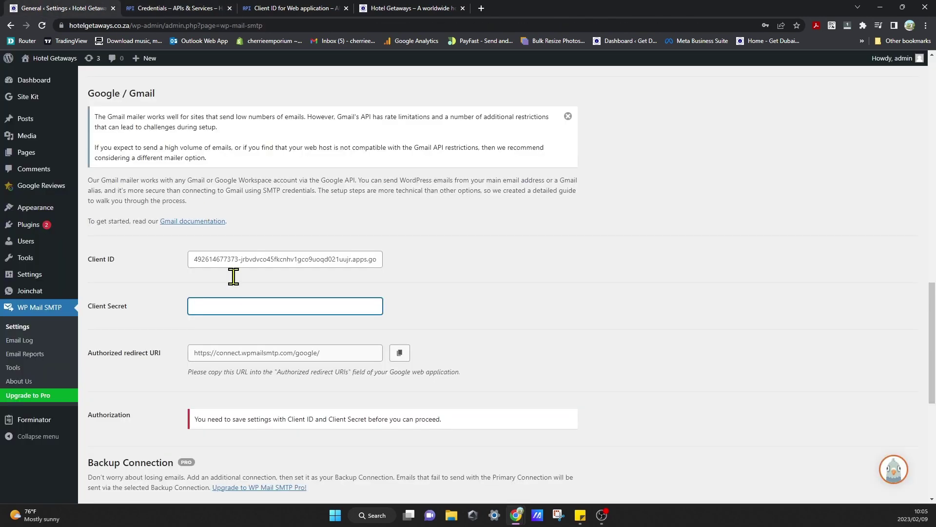
pyautogui.hotkey('ctrl', 'v')
pyautogui.click(596, 341)
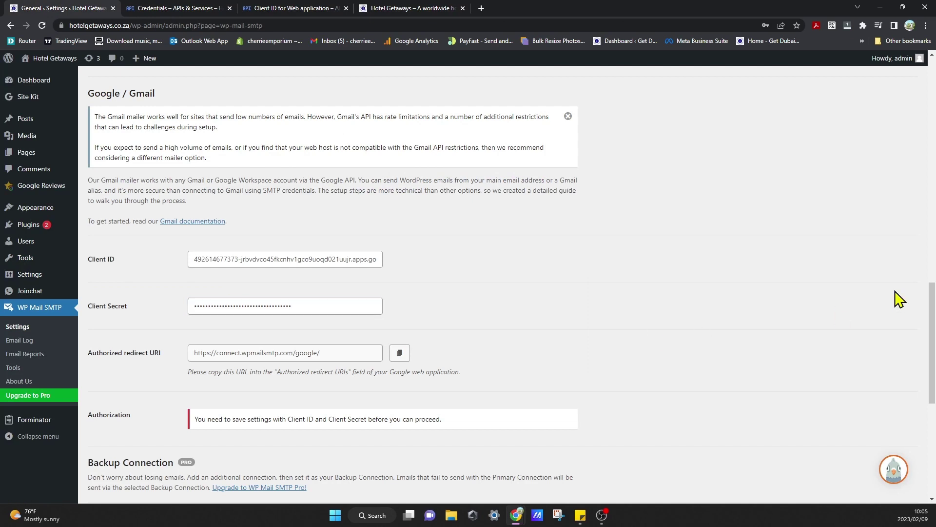
pyautogui.moveTo(934, 326); pyautogui.dragTo(935, 383)
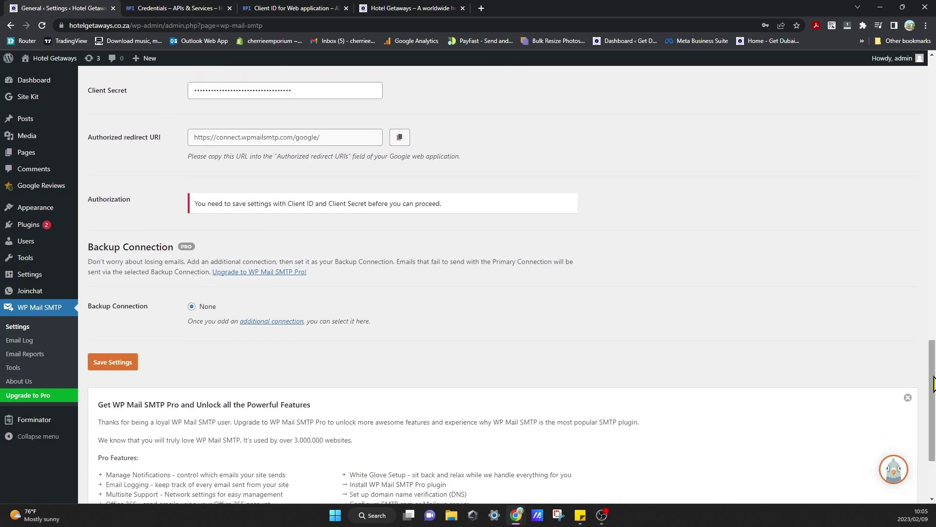
pyautogui.click(130, 364)
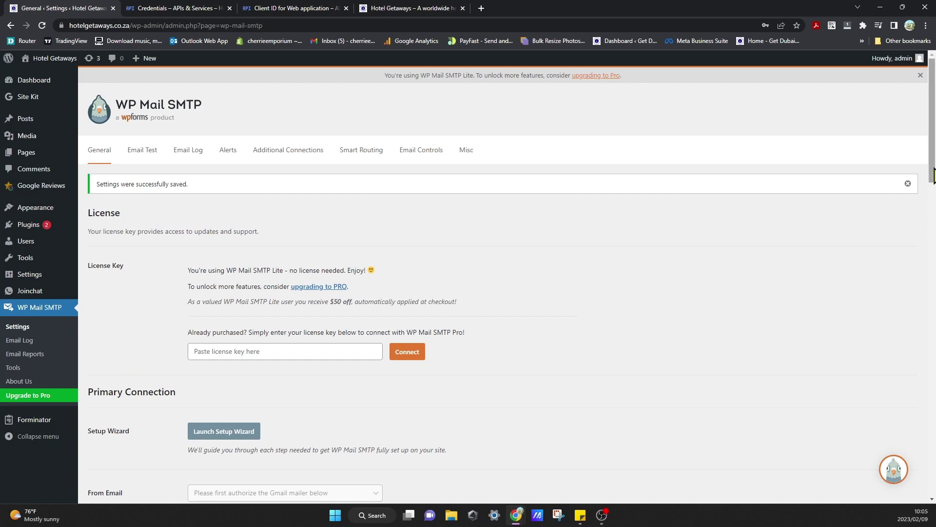
# In the Authorization section, allow the plugin to send emails using a Google account.
pyautogui.moveTo(933, 174); pyautogui.dragTo(933, 448)
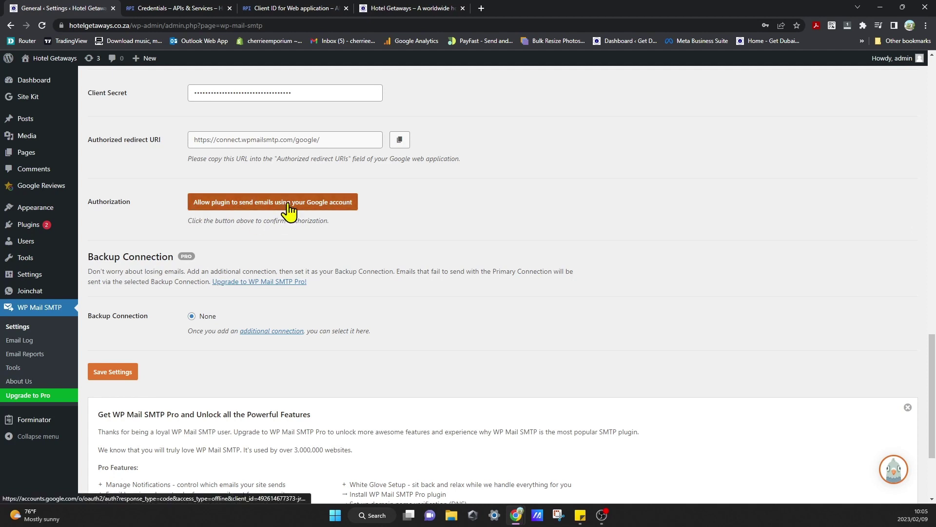
pyautogui.click(316, 210)
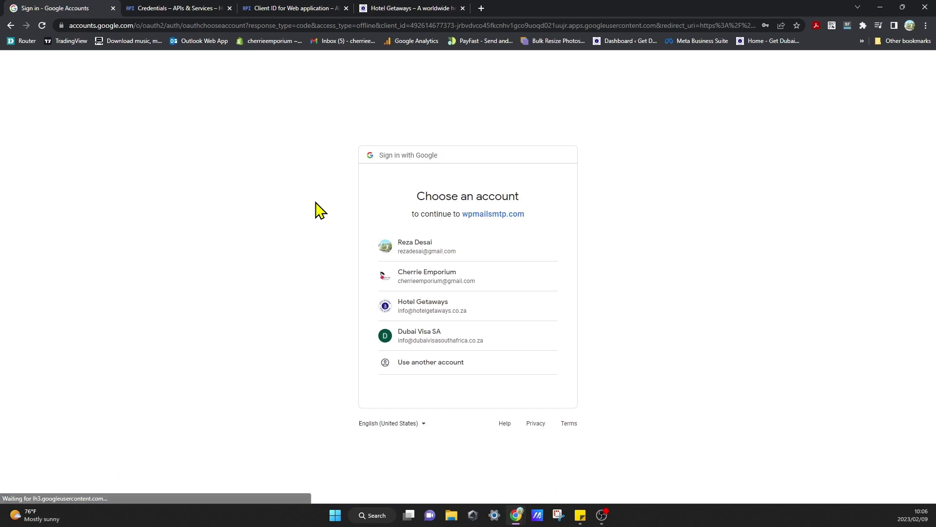
# Choose the Hotel Getaways Google account and allow wpmailsmtp.com access to send mail.
pyautogui.click(441, 306)
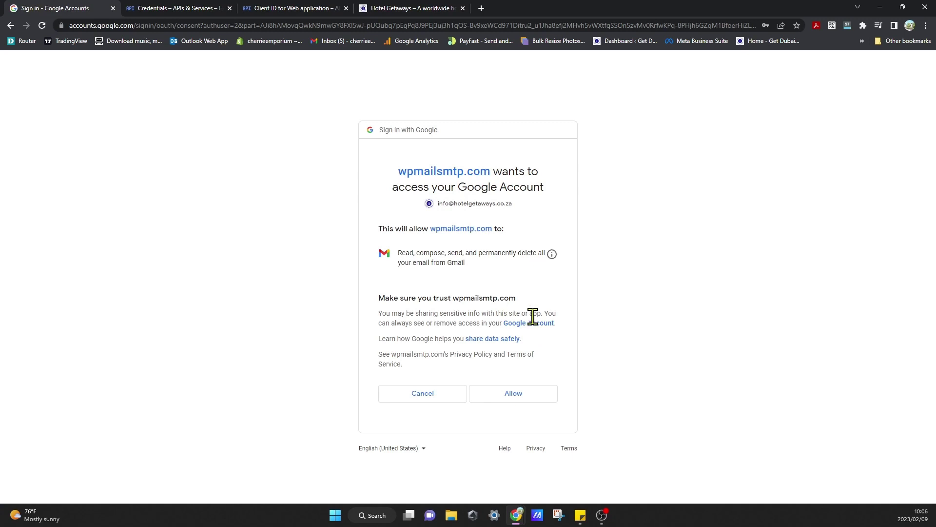
pyautogui.click(538, 395)
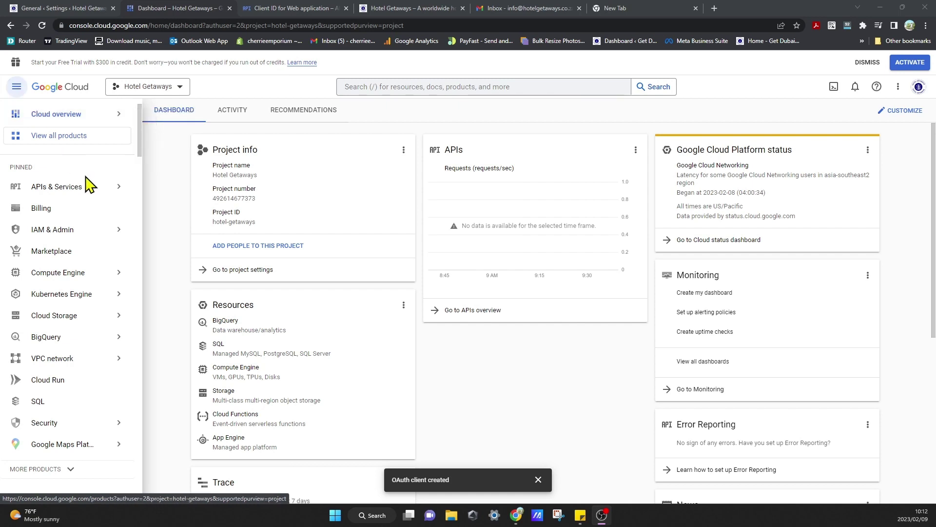
# Open Cloud overview > Dashboard for the project, then return to the WP Mail SMTP Tools tab.
pyautogui.click(17, 86)
pyautogui.click(18, 88)
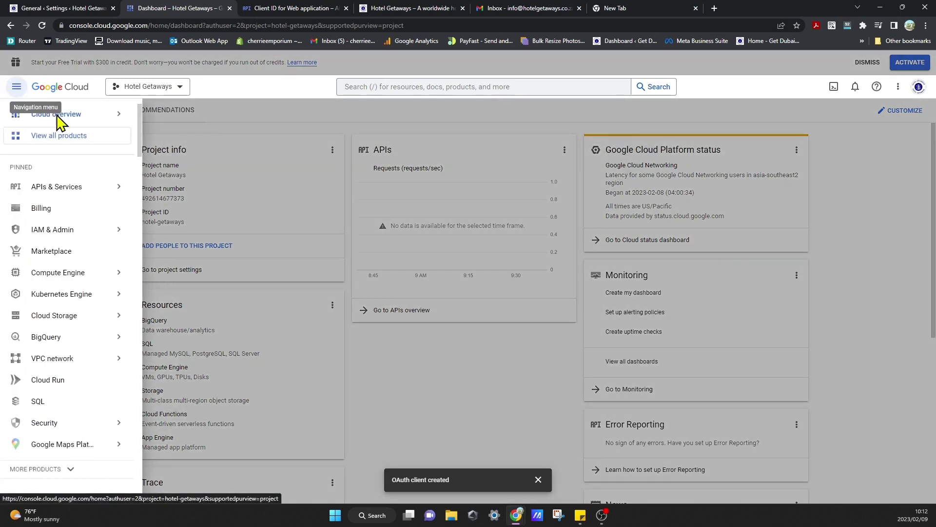
pyautogui.moveTo(90, 188)
pyautogui.moveTo(67, 115)
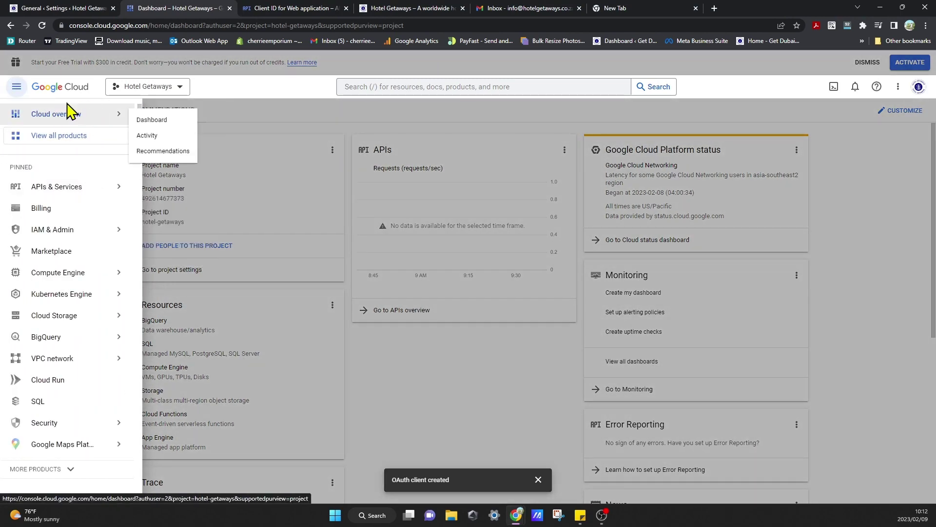
pyautogui.click(156, 123)
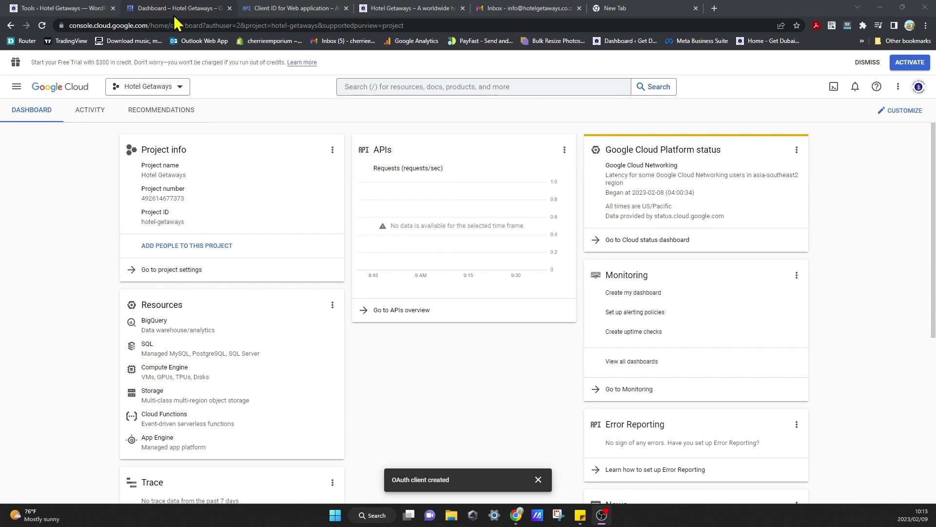
pyautogui.click(64, 9)
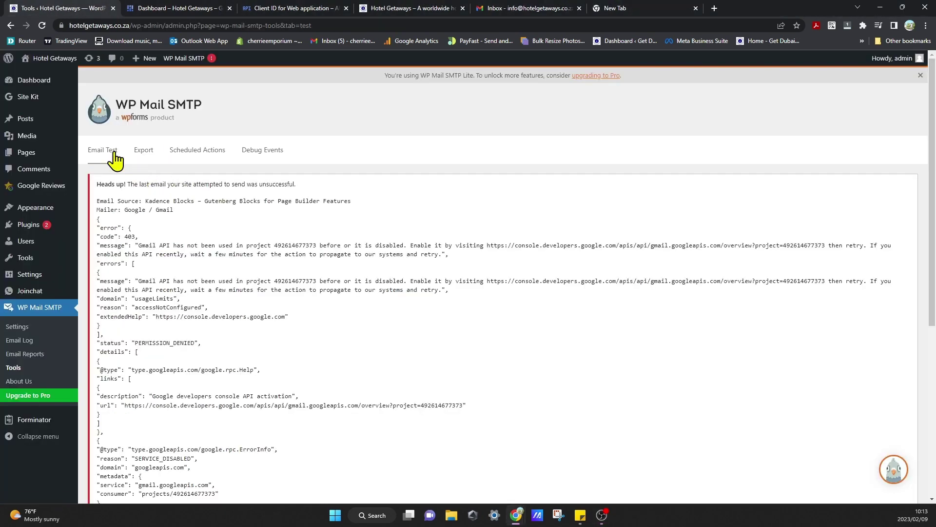
# Open WP Mail SMTP's general settings, then return to the Google Cloud APIs & Services tab.
pyautogui.click(56, 314)
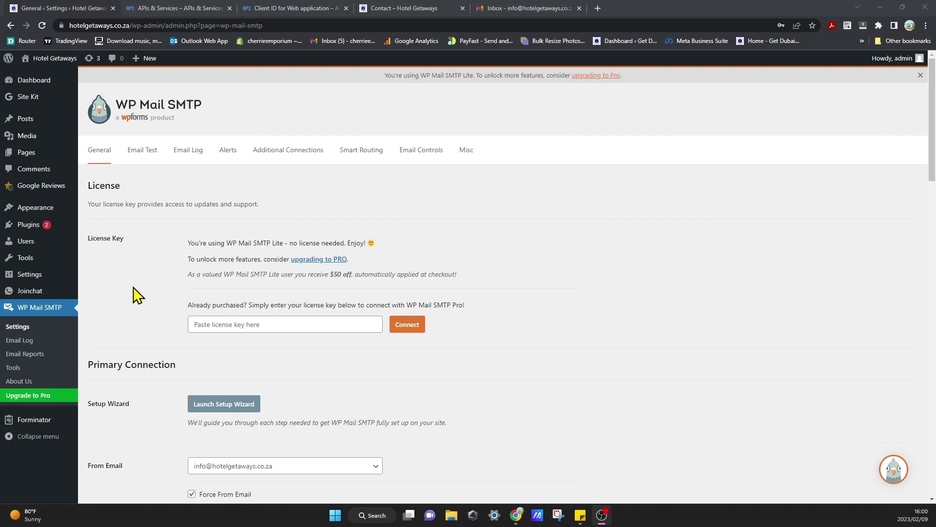
pyautogui.click(182, 9)
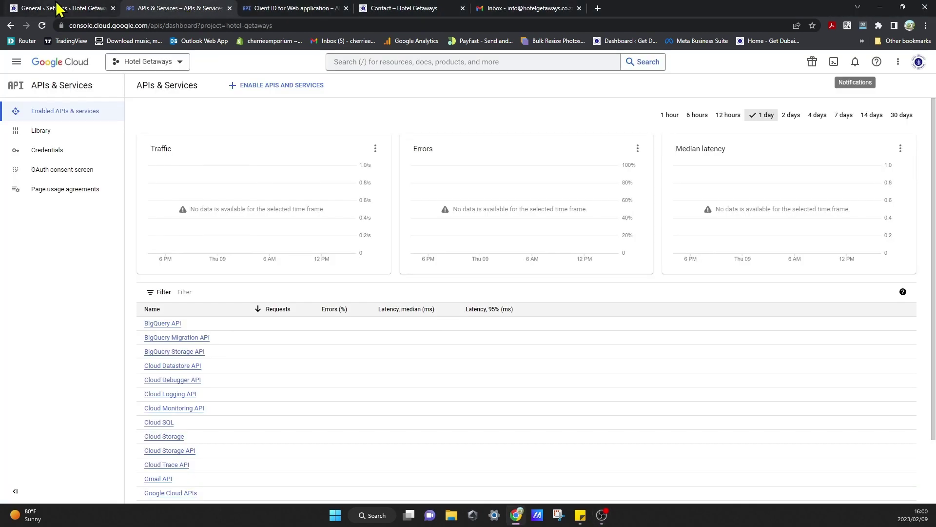
# Go to the Google Workspace APIs overview from the Cloud Console navigation menu.
pyautogui.click(59, 8)
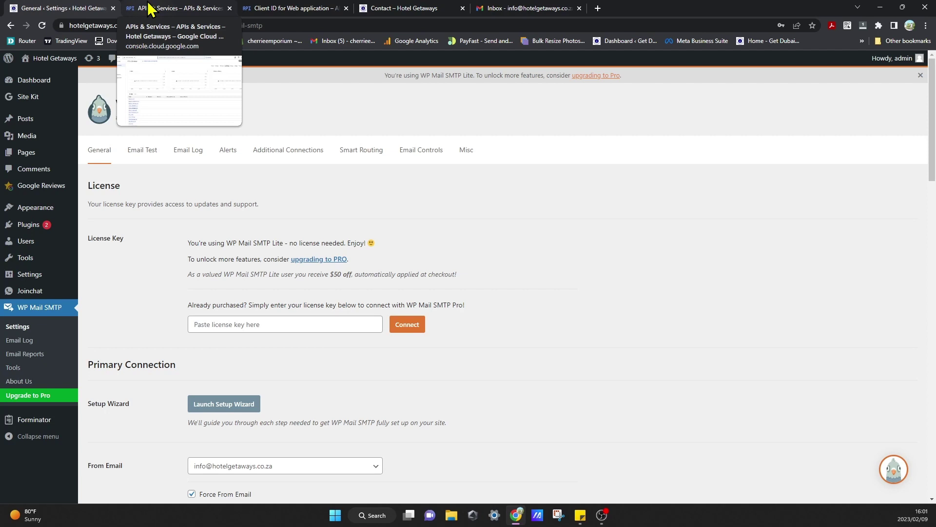
pyautogui.click(150, 8)
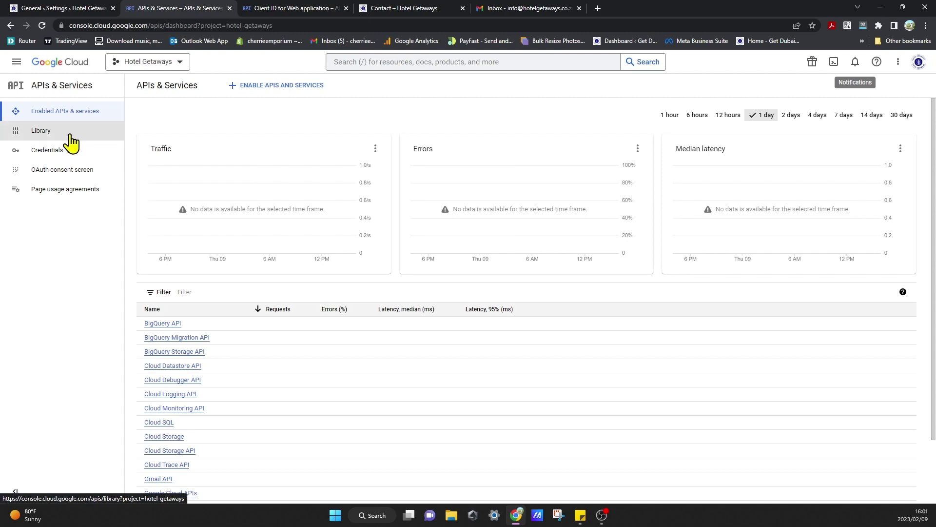
pyautogui.click(16, 62)
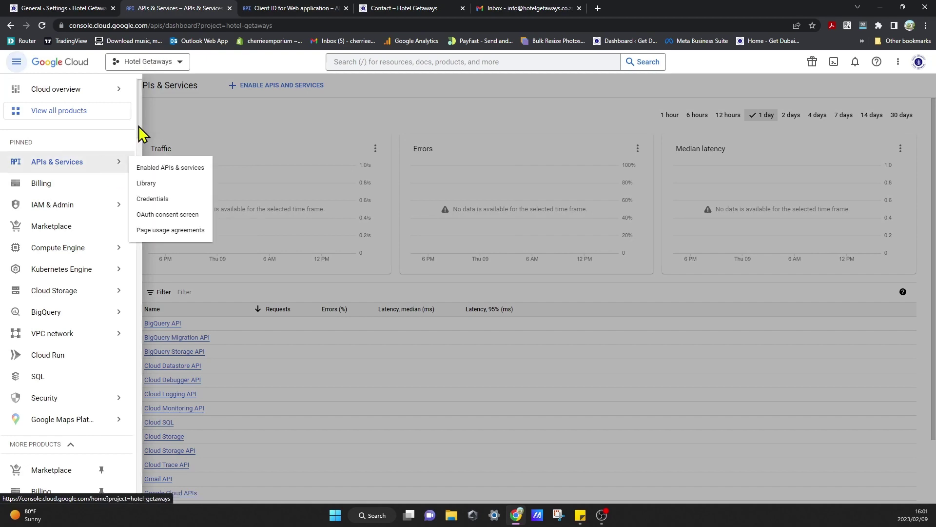
pyautogui.moveTo(138, 137); pyautogui.dragTo(141, 460)
pyautogui.moveTo(108, 475)
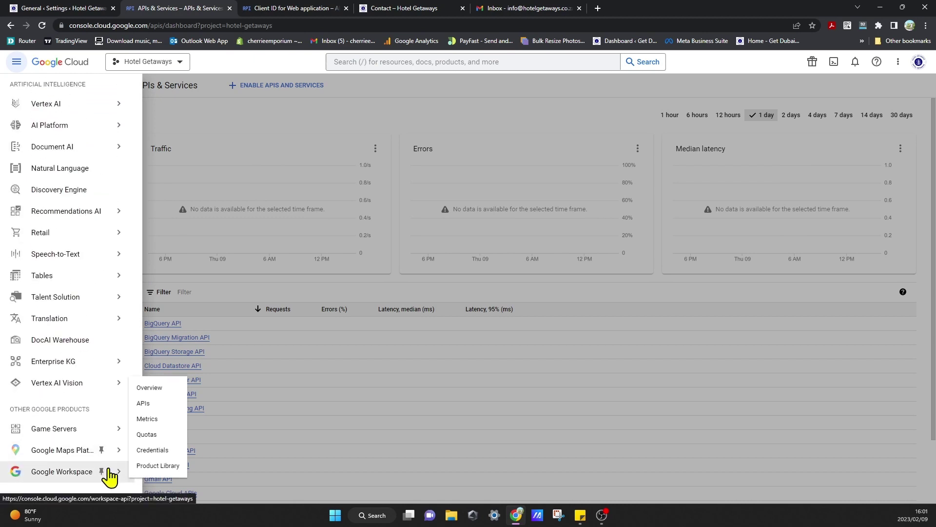
pyautogui.click(63, 476)
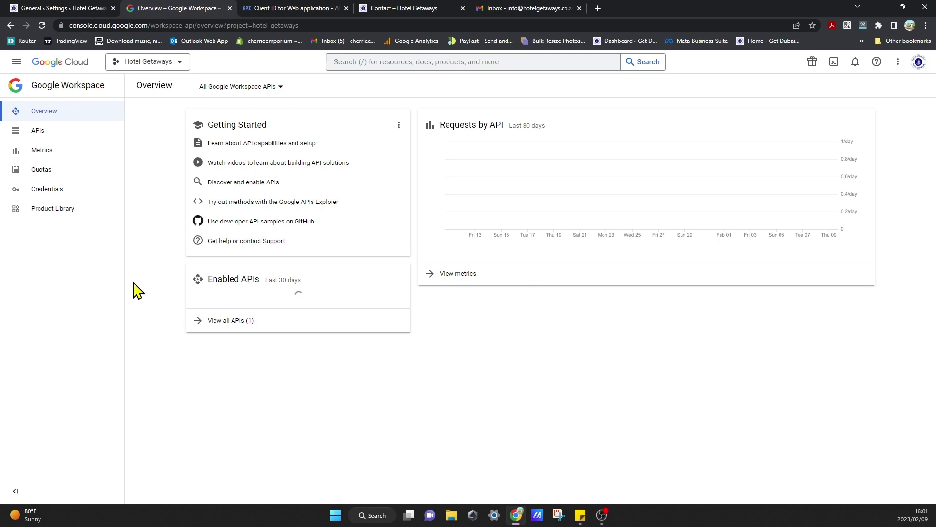
# Confirm Gmail API shows API Enabled in the Product Library, then go to the Contact Us page.
pyautogui.click(77, 219)
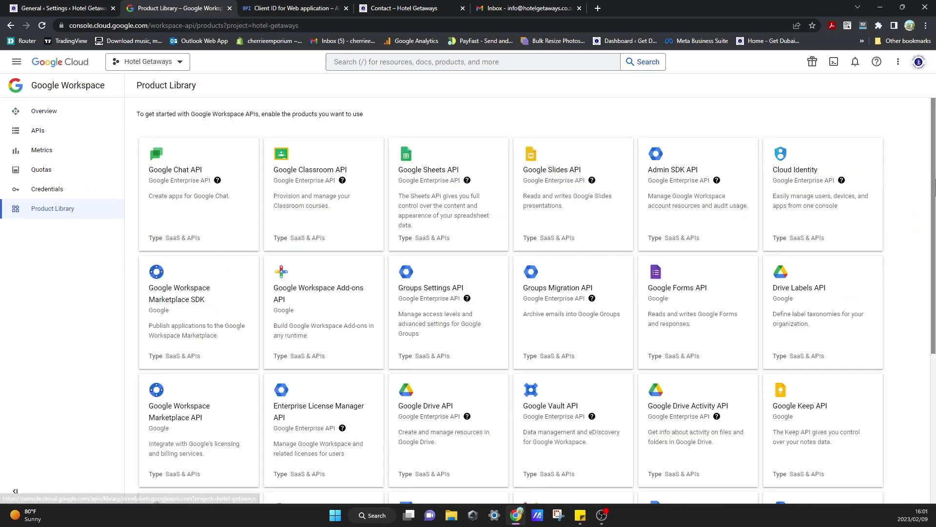
pyautogui.scroll(-3, 933, 291)
pyautogui.scroll(-2, 933, 291)
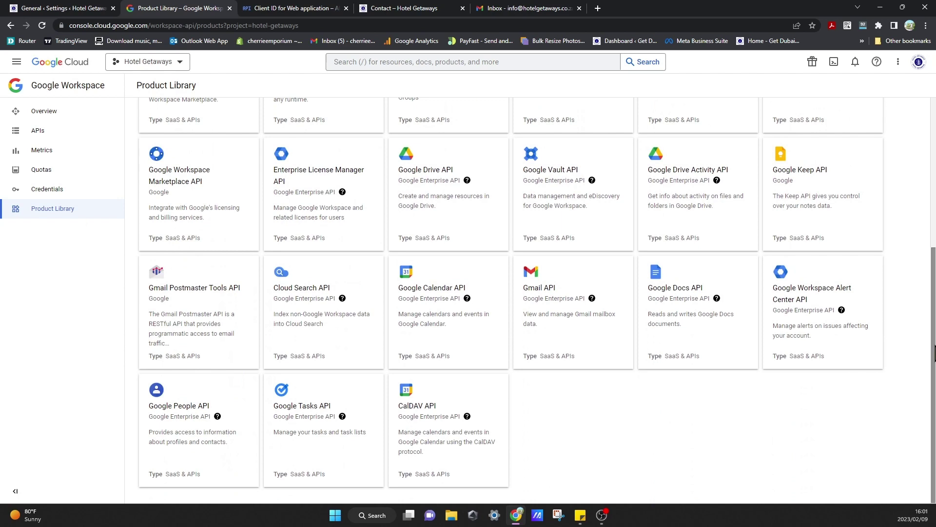
pyautogui.click(561, 295)
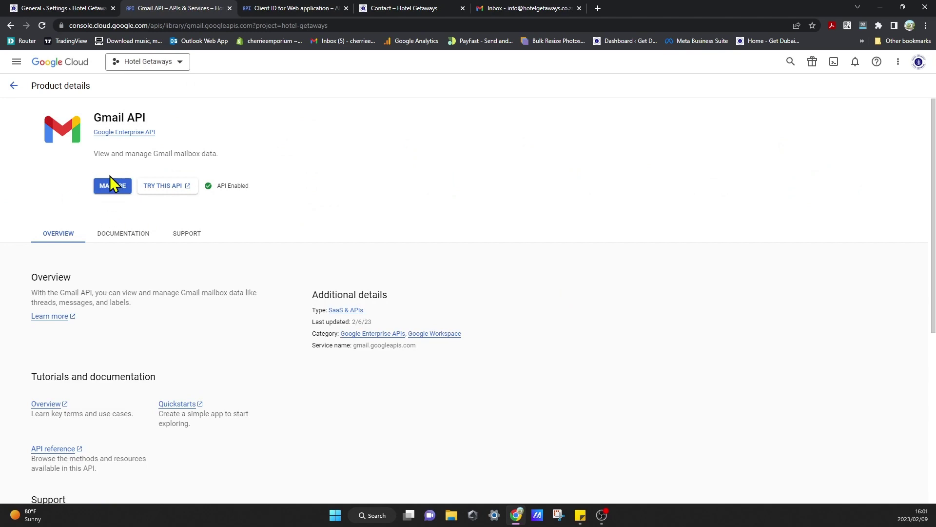
pyautogui.click(14, 86)
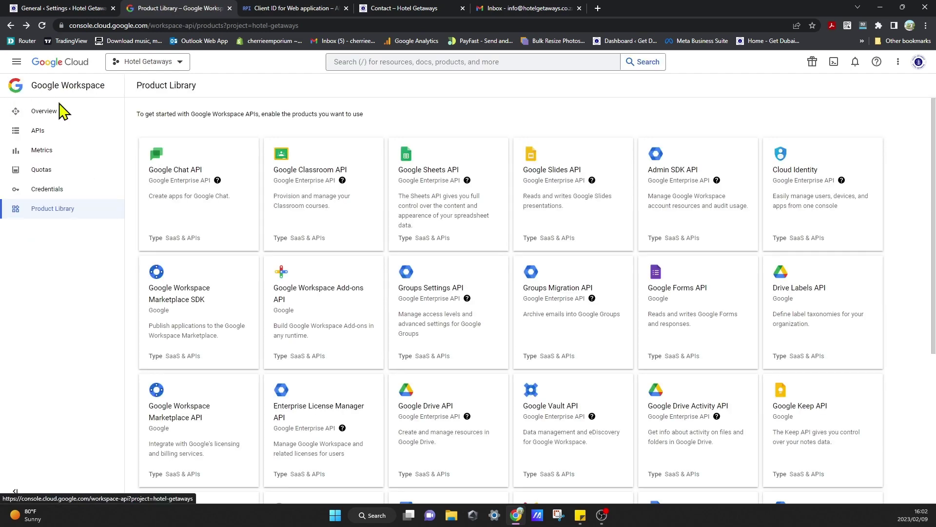
pyautogui.click(412, 9)
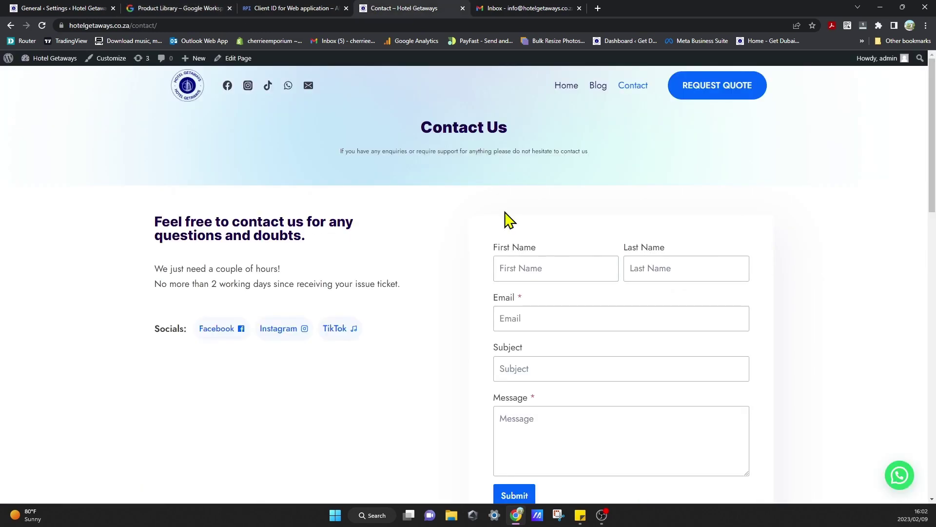
# Submit the Contact Us form with autofilled name and e-mail, subject 'Test', message 'test'.
pyautogui.click(526, 263)
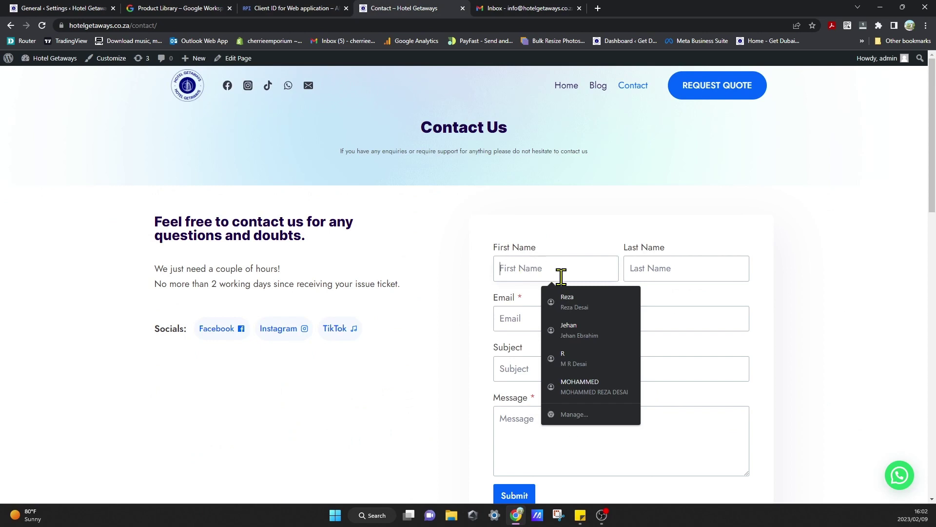
pyautogui.click(578, 302)
pyautogui.click(540, 367)
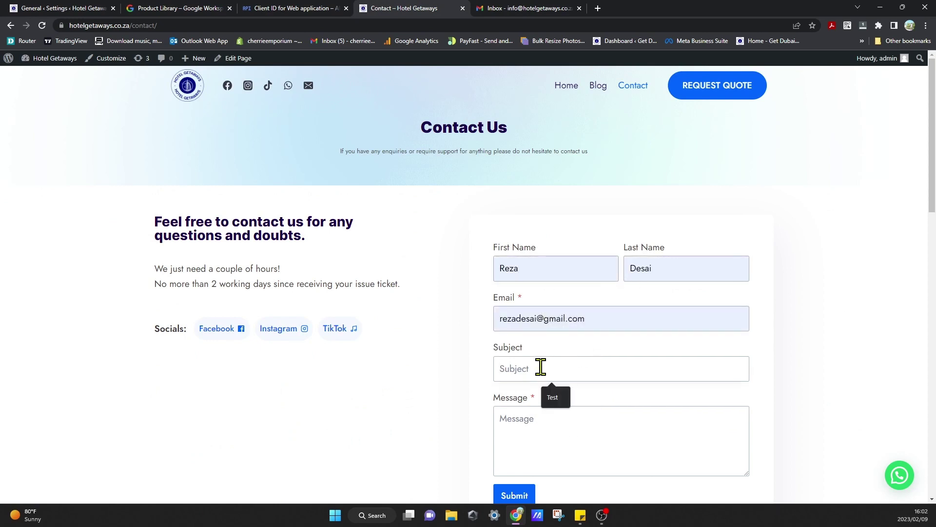
pyautogui.click(554, 397)
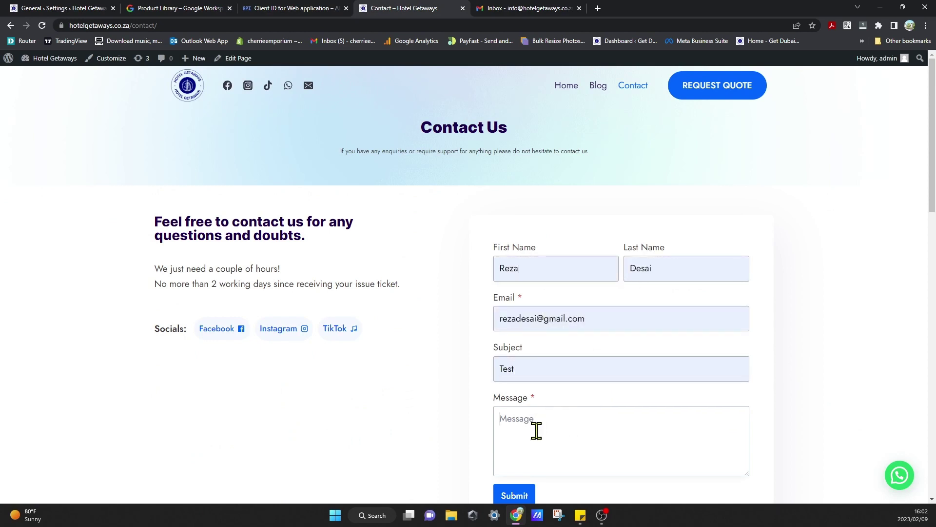
pyautogui.click(536, 430)
pyautogui.write('test')
pyautogui.click(531, 494)
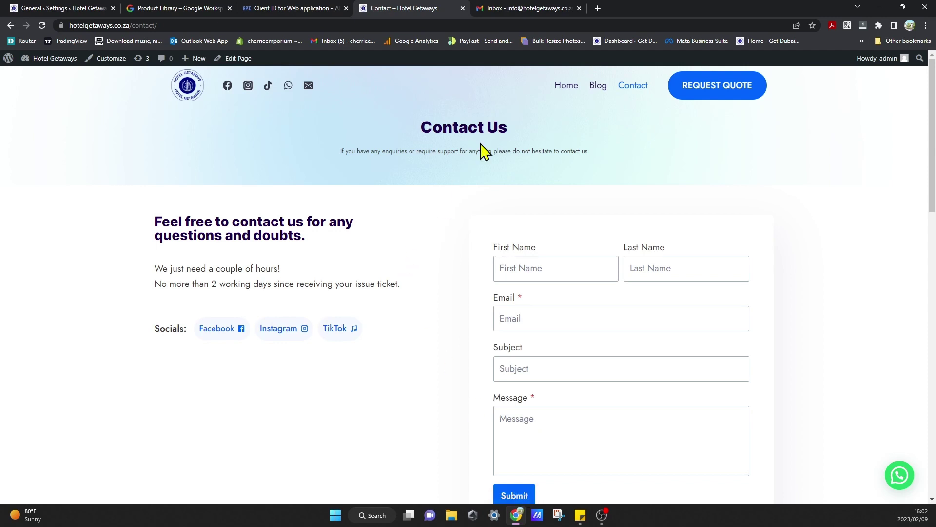
# Check the Gmail inbox for the submission, then open WP Mail SMTP's email test page.
pyautogui.click(530, 8)
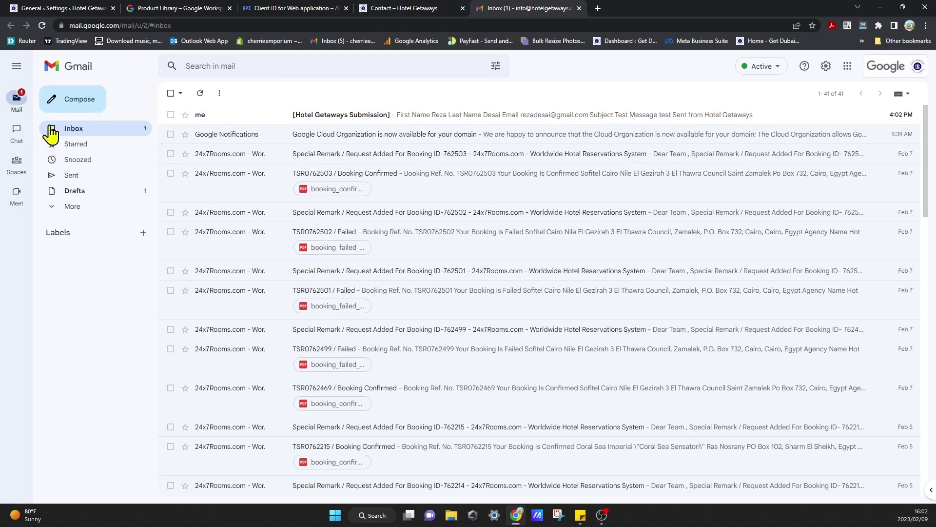
pyautogui.click(49, 8)
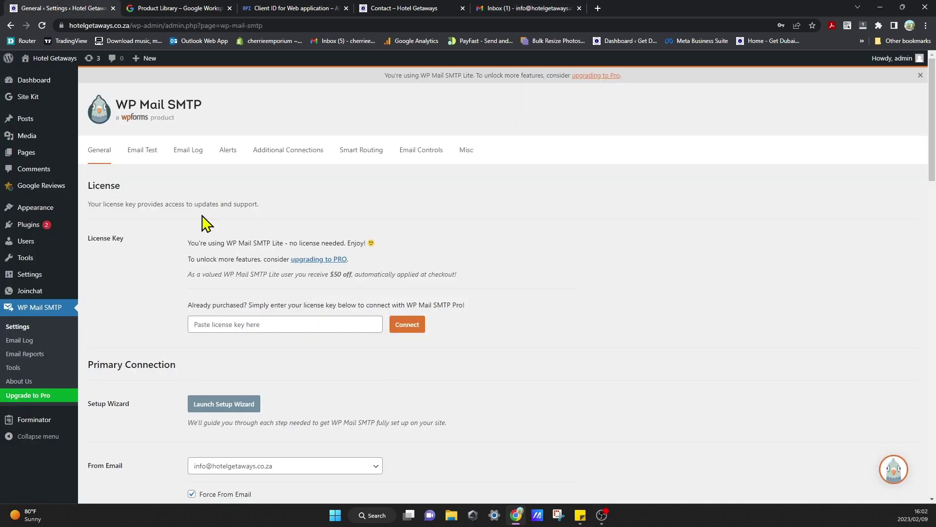
pyautogui.click(142, 152)
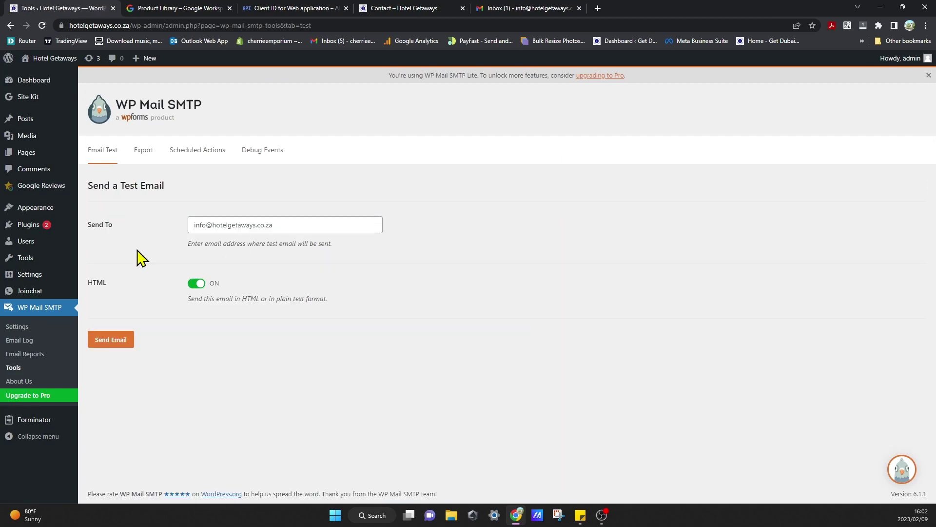
# Send the HTML test email to the site's info mailbox.
pyautogui.click(110, 341)
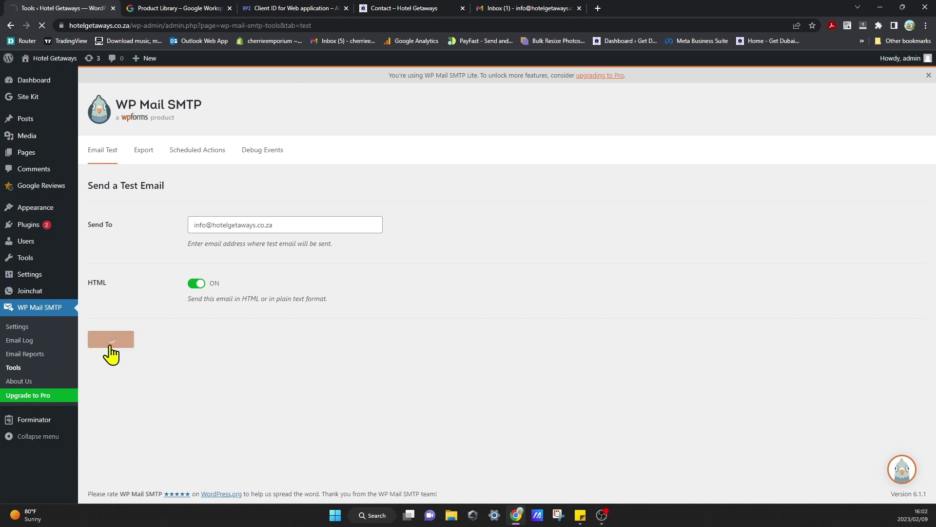